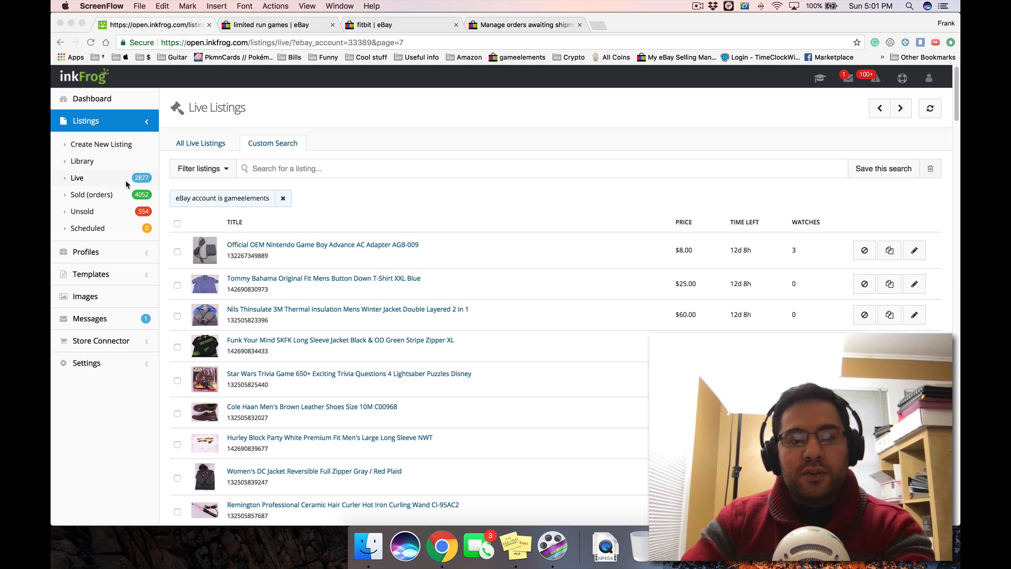
left_click(334, 212)
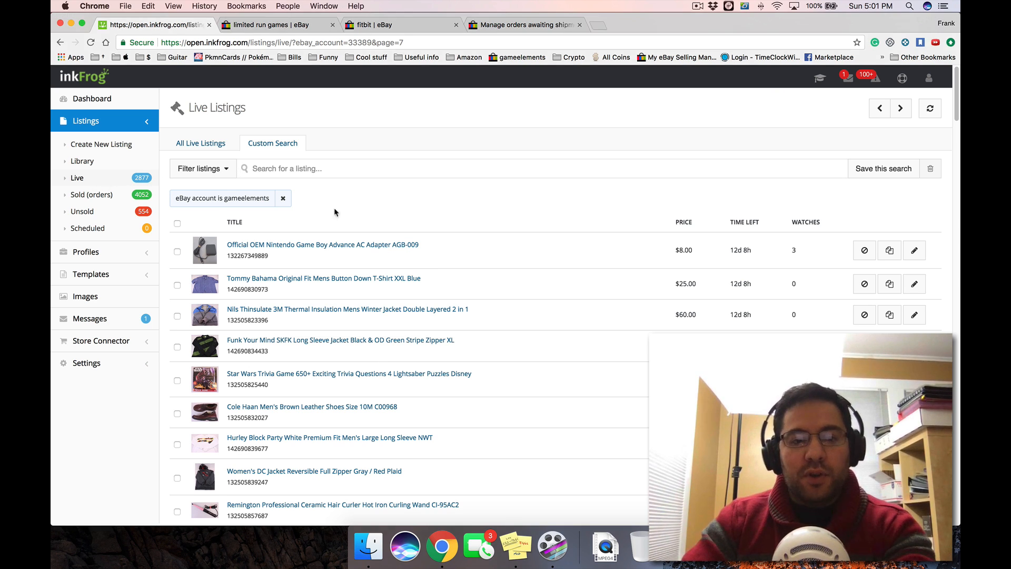
left_click_drag(174, 199, 267, 199)
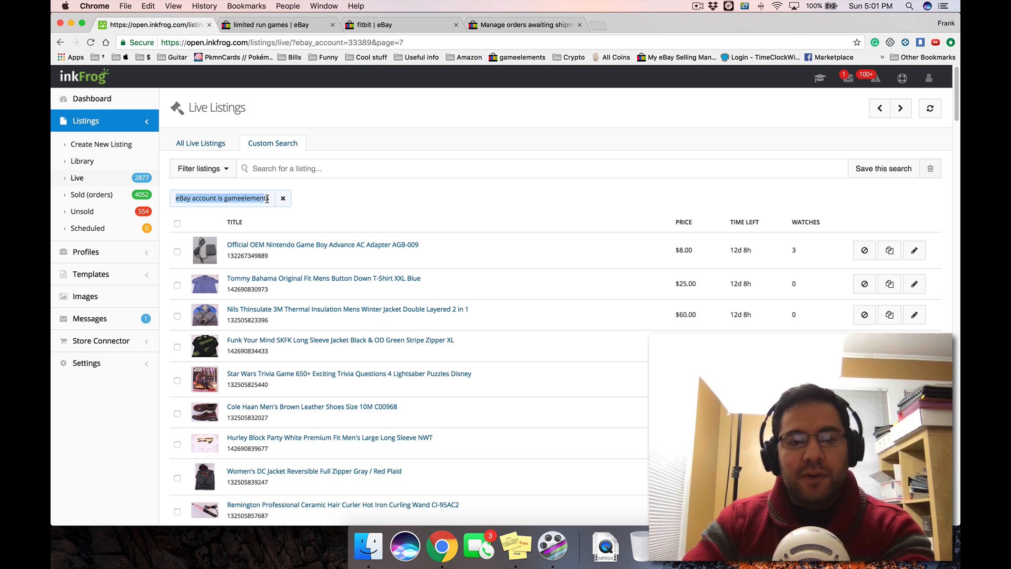
left_click(319, 204)
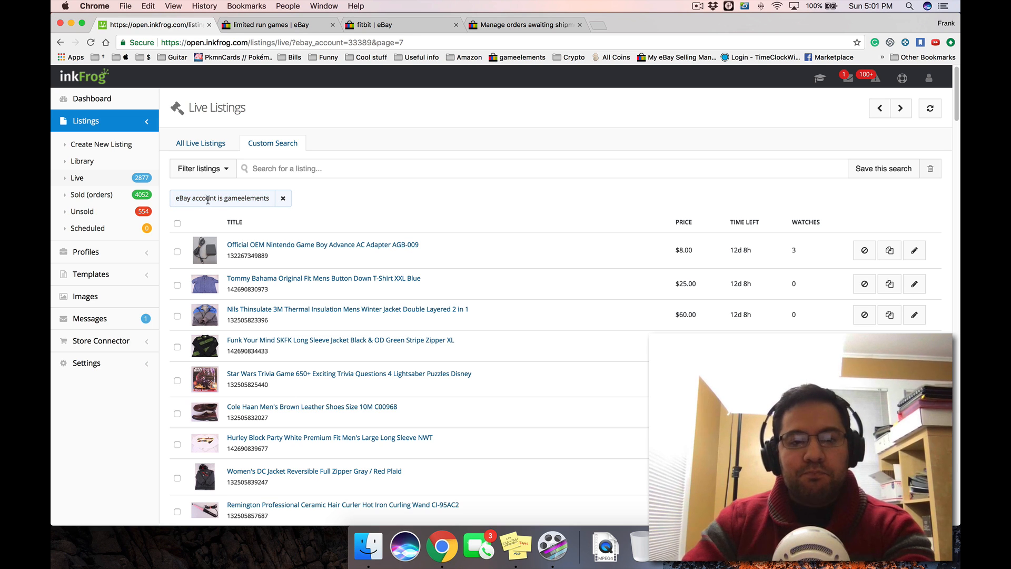
left_click_drag(180, 198, 247, 199)
Filter the live listings to show only those where the eBay account is gameelements
left_click(209, 170)
left_click(214, 226)
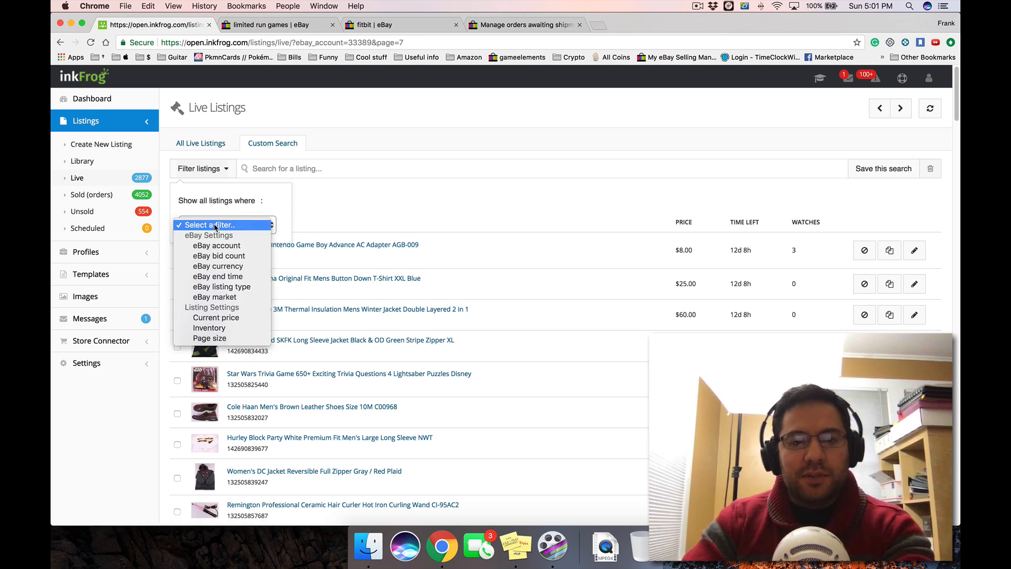
left_click(234, 248)
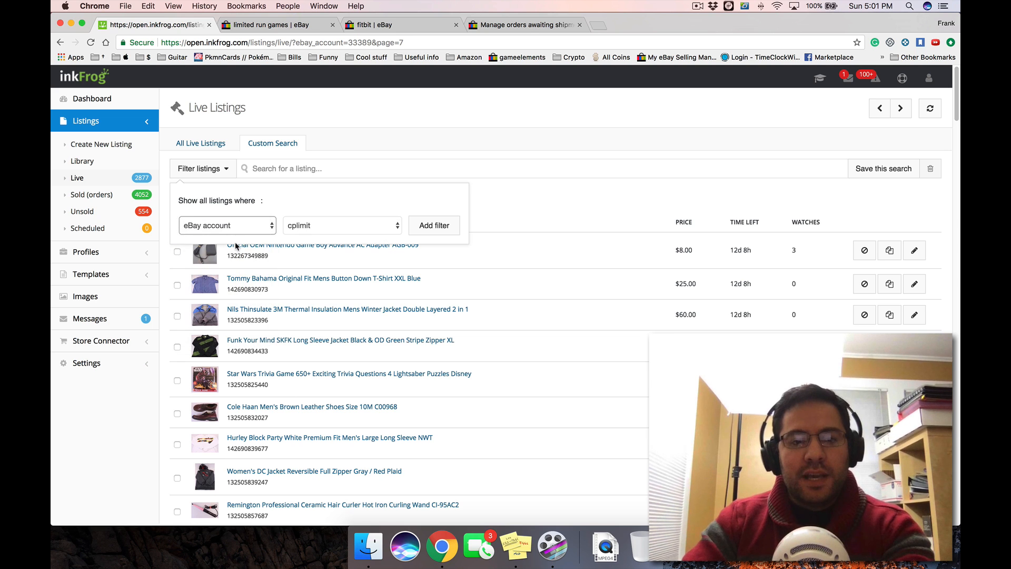
left_click(317, 225)
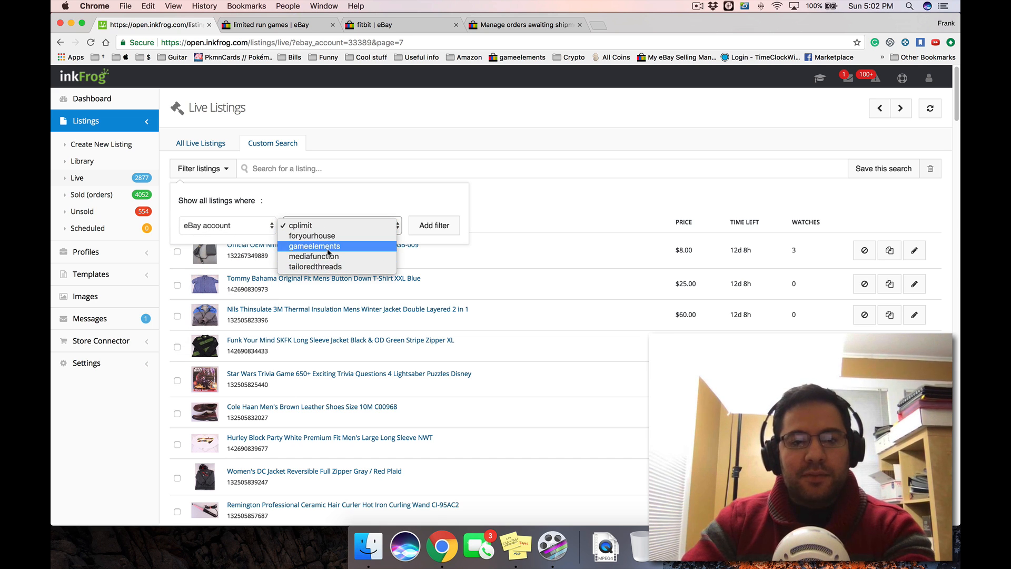
left_click(314, 248)
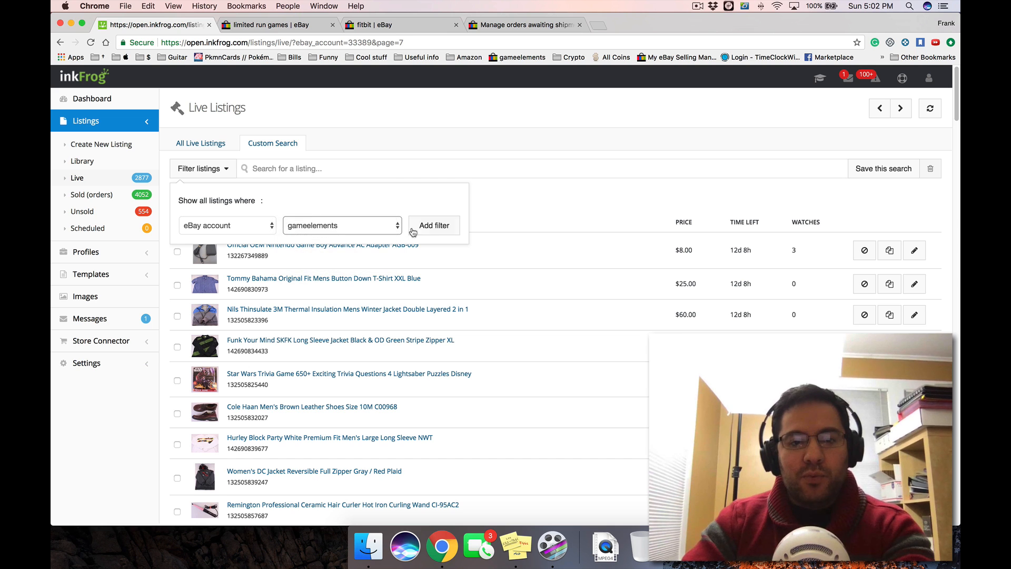
left_click(434, 225)
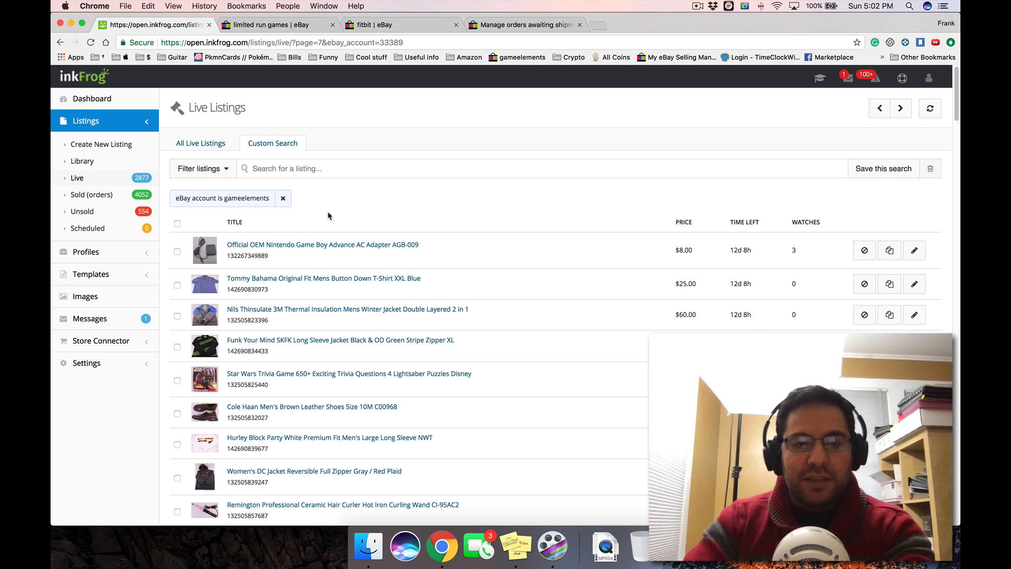
Select the live listings for the 10 Dr. Seuss books, Mcelhaney's Litigation, and the Heart & Soul Frank Loesser DVD
scroll(352, 299, "down", 10)
scroll(352, 300, "down", 15)
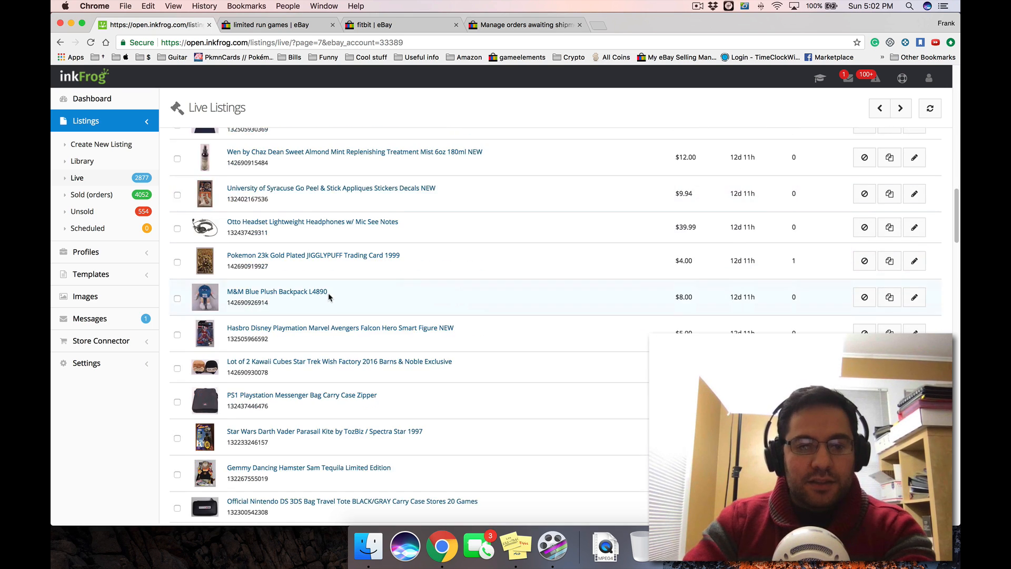
scroll(310, 301, "down", 5)
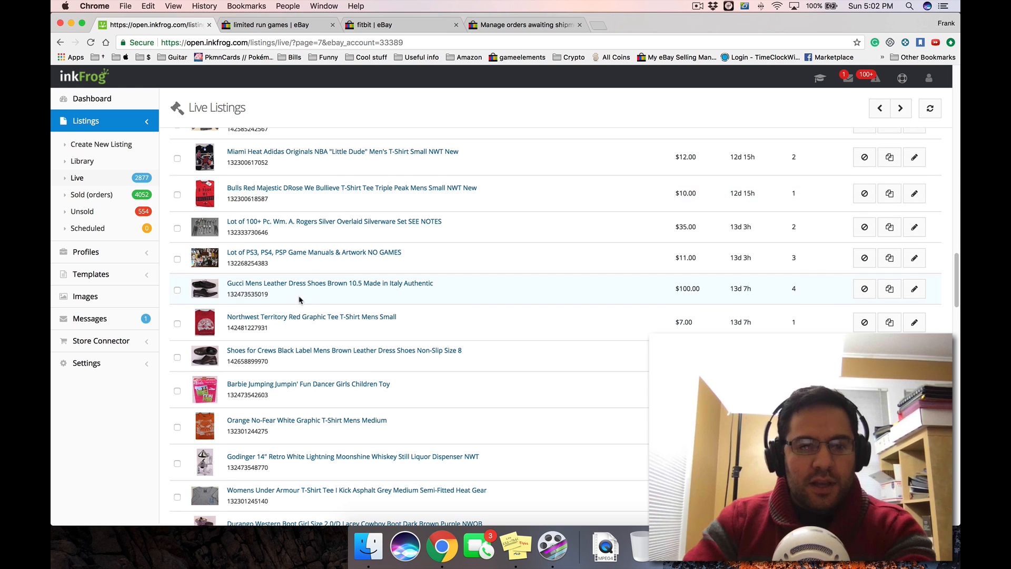
scroll(213, 282, "down", 1)
scroll(213, 281, "down", 7)
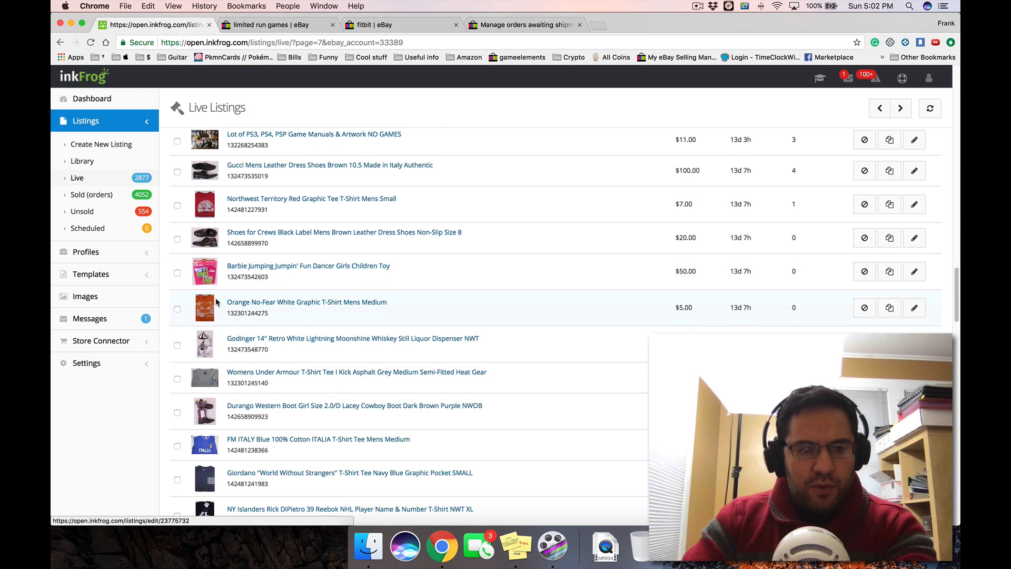
scroll(216, 299, "down", 17)
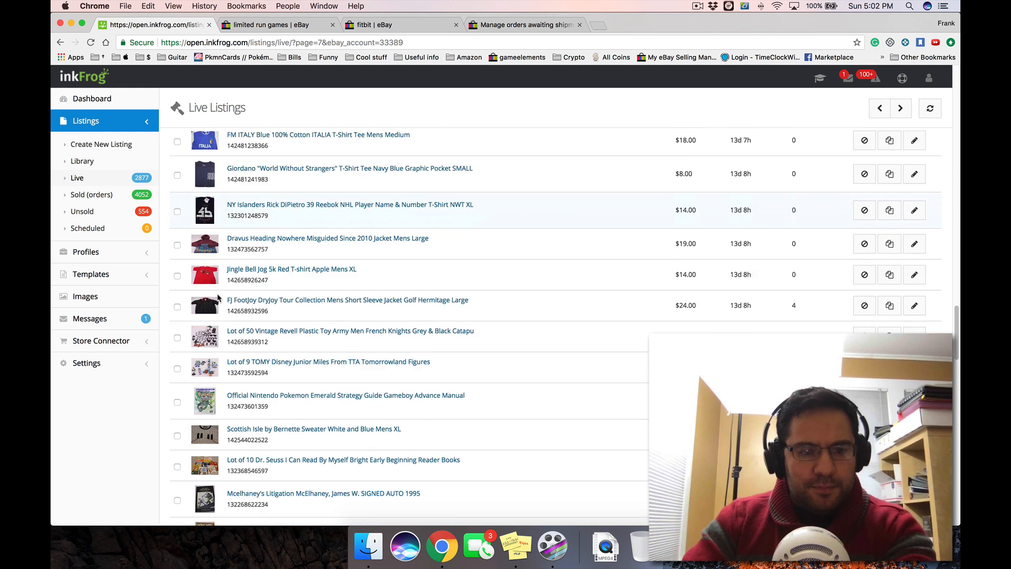
scroll(219, 296, "down", 5)
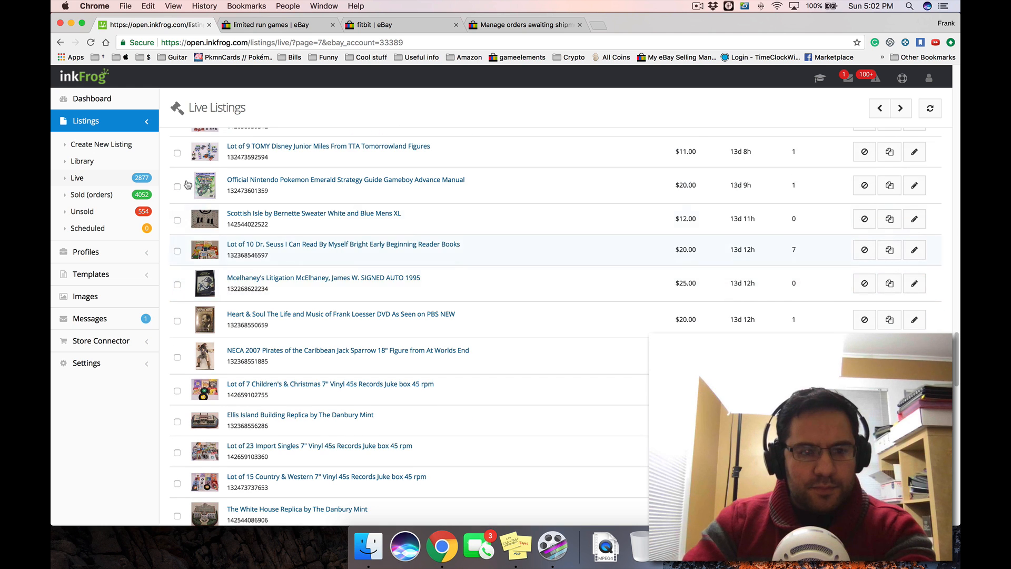
left_click(177, 251)
left_click(178, 285)
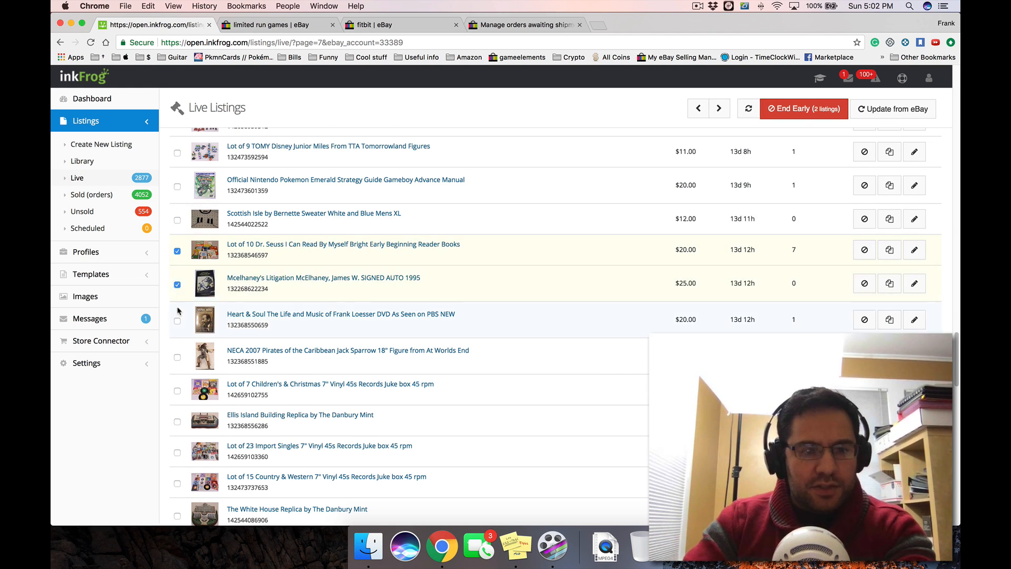
scroll(194, 358, "down", 2)
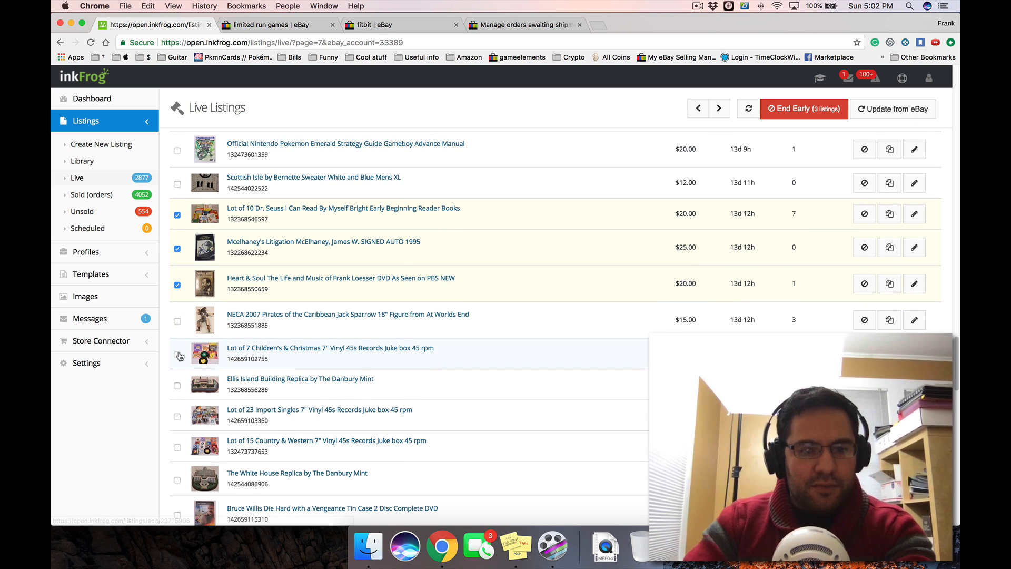
Add the three 7" vinyl 45s lots to the selection: Children's & Christmas, Import Singles, and Country & Western
left_click(177, 354)
scroll(200, 355, "down", 2)
scroll(218, 350, "down", 2)
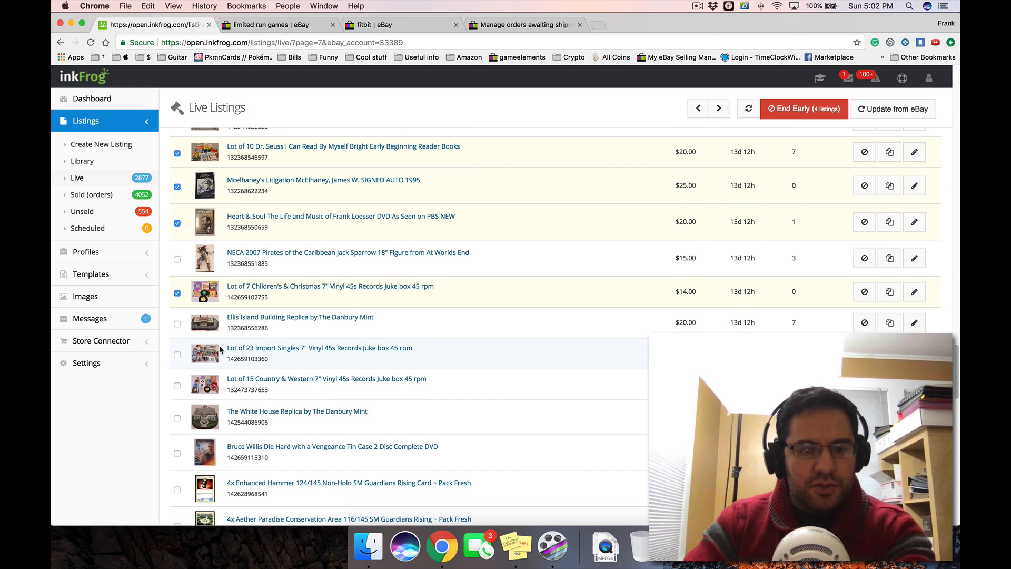
left_click(178, 337)
left_click(178, 368)
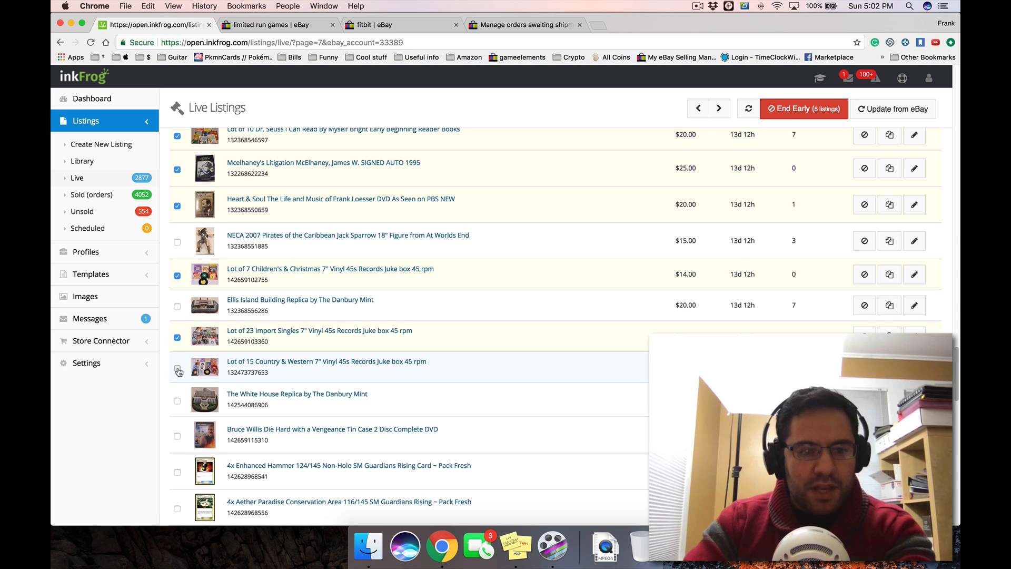
scroll(235, 359, "down", 3)
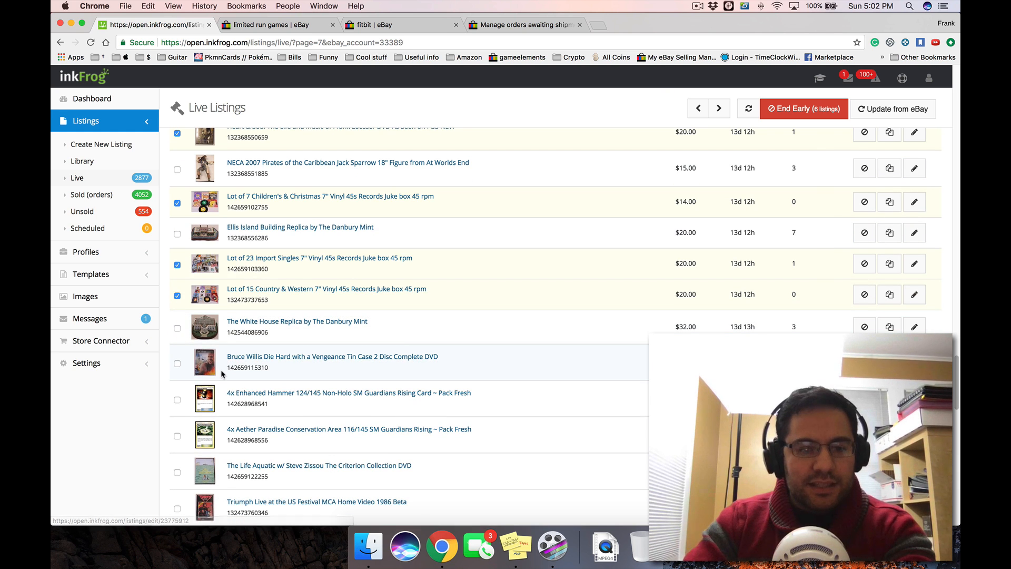
Also select the Die Hard with a Vengeance DVD, 4x Enhanced Hammer, 4x Aether Paradise Conservation Area, and The Life Aquatic DVD
left_click(177, 367)
scroll(179, 367, "down", 3)
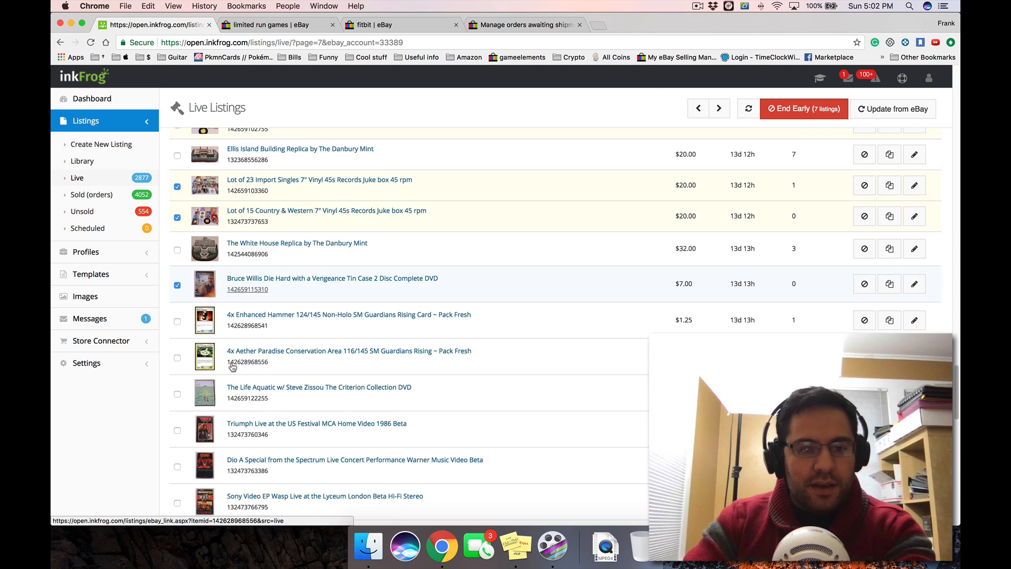
left_click(178, 321)
left_click(177, 357)
scroll(235, 363, "down", 2)
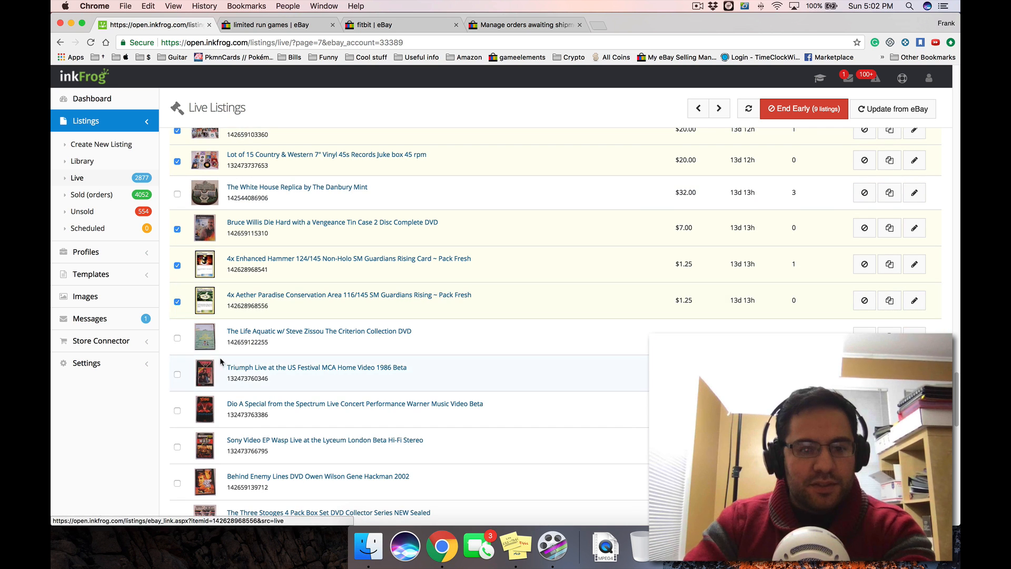
left_click(177, 339)
scroll(250, 346, "down", 3)
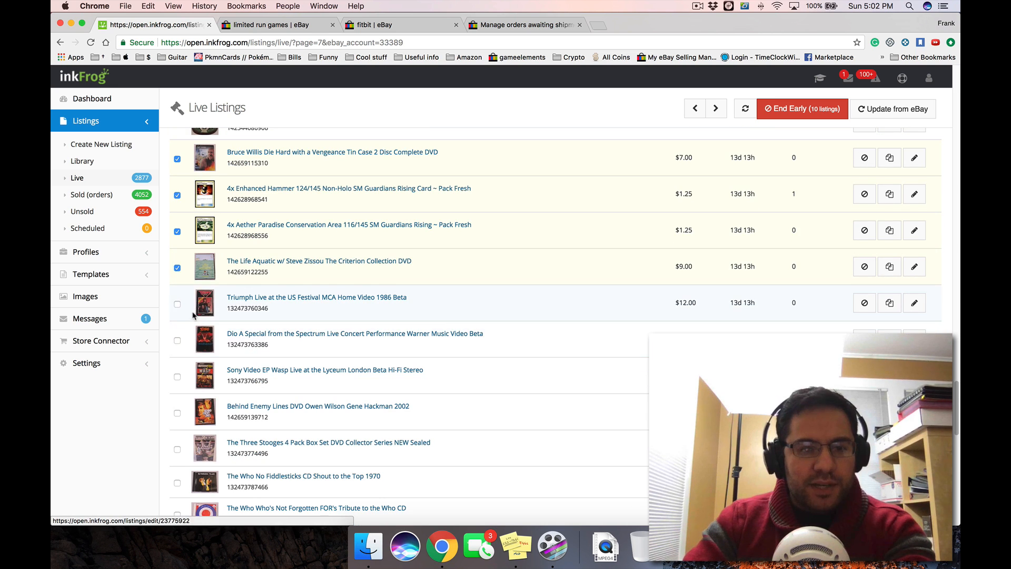
Also select the Triumph, Dio and Wasp Beta concert videos and the Behind Enemy Lines DVD
left_click(177, 304)
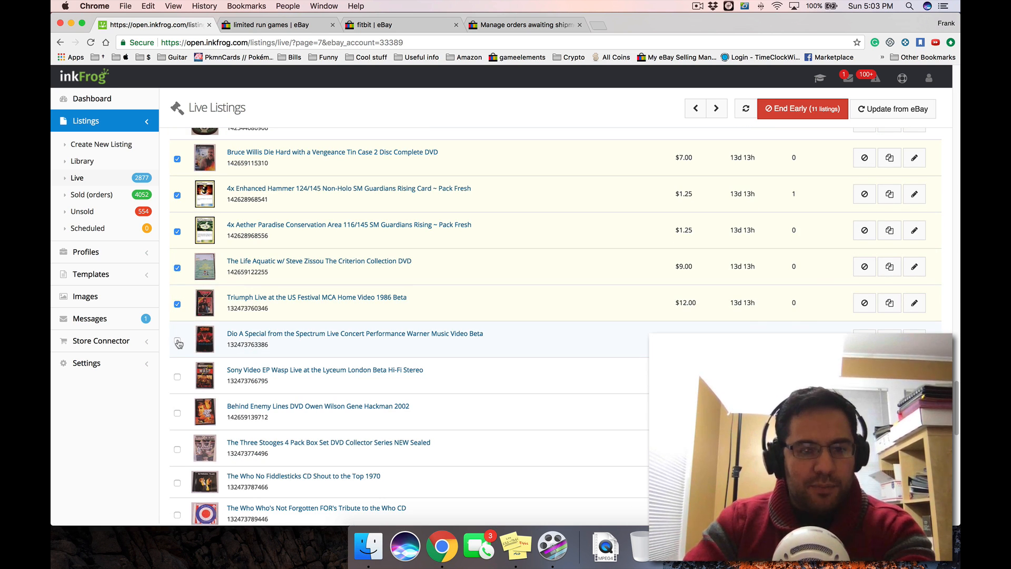
left_click(178, 342)
scroll(177, 337, "down", 3)
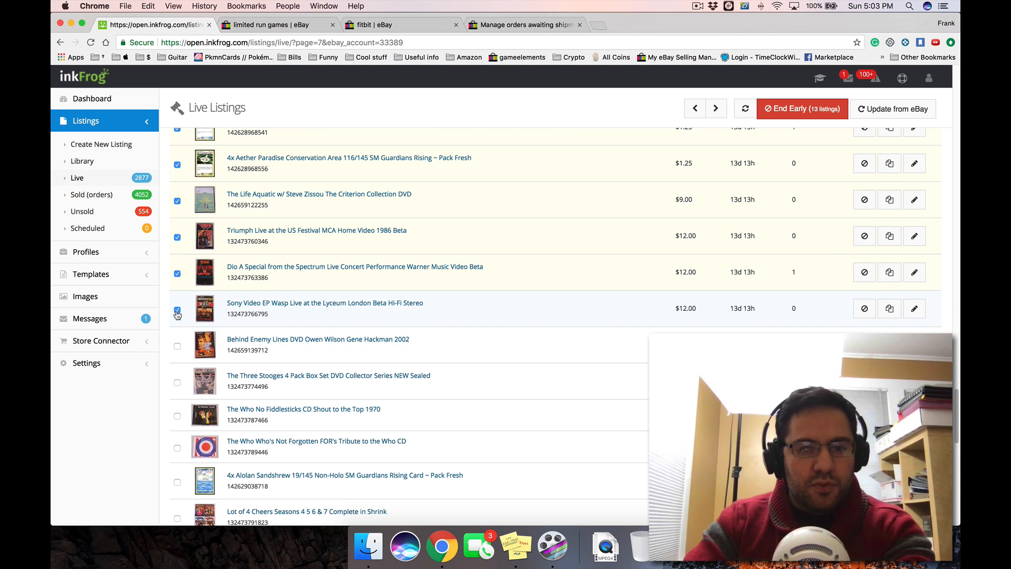
left_click(177, 347)
scroll(213, 351, "down", 2)
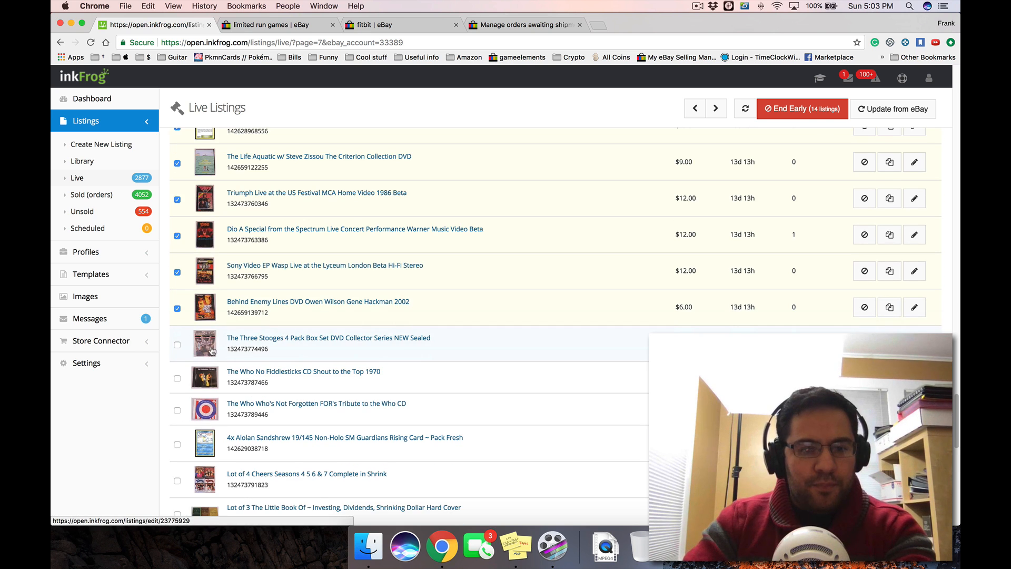
Also select The Three Stooges box set and the two The Who CD listings
left_click(177, 346)
scroll(192, 352, "down", 1)
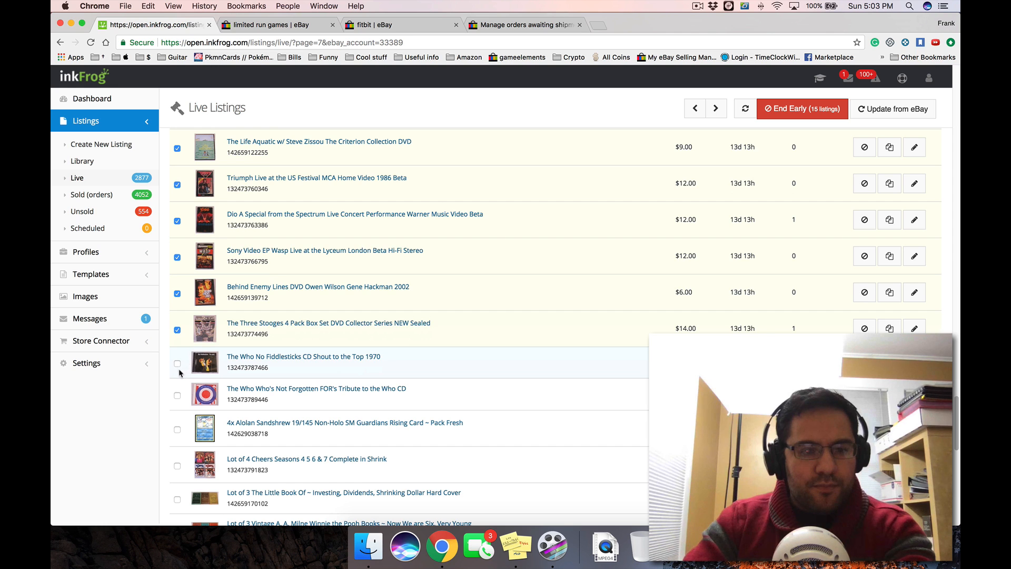
left_click(178, 365)
scroll(178, 397, "down", 5)
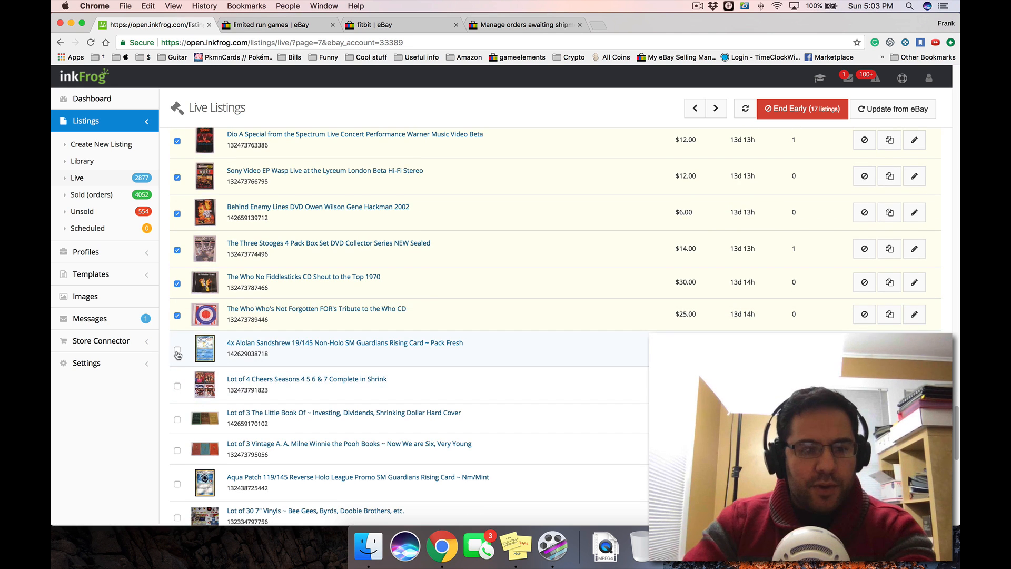
Add the Alolan Sandshrew, Cheers, Little Book, Winnie the Pooh and Aqua Patch listings to the selection, and end all selected listings early
left_click(177, 350)
left_click(178, 387)
scroll(179, 393, "down", 1)
left_click(177, 401)
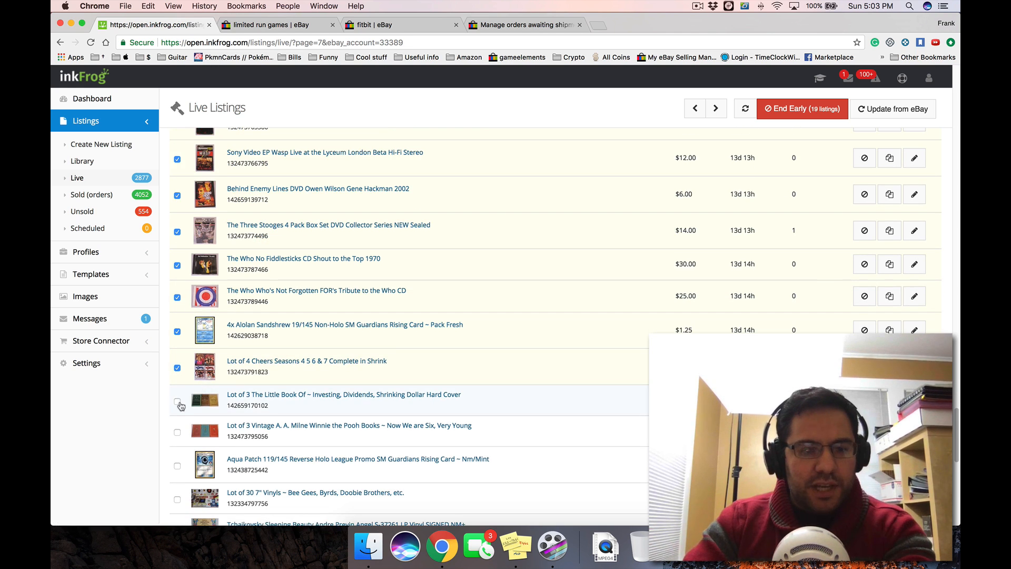
scroll(176, 416, "down", 5)
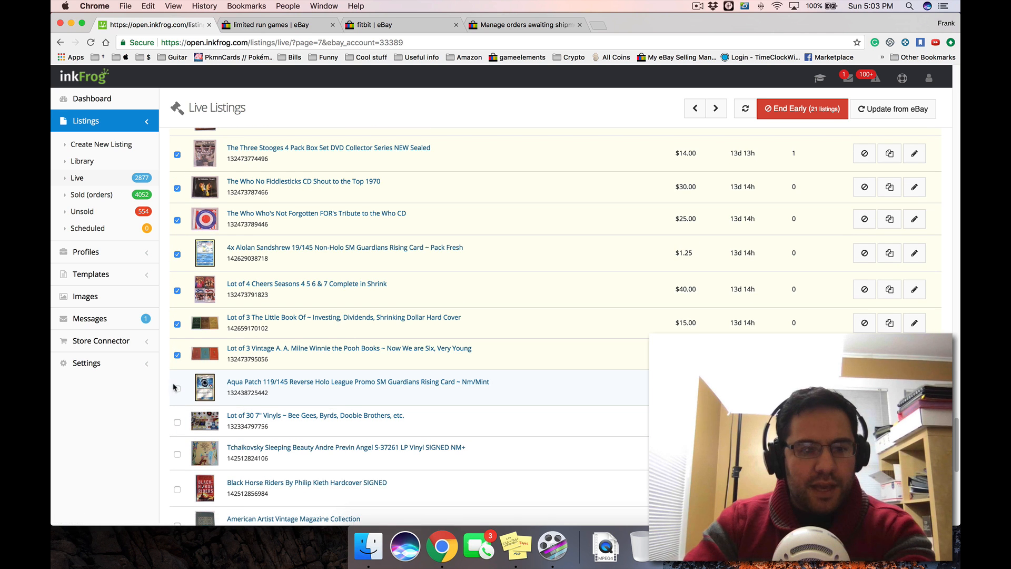
left_click(178, 391)
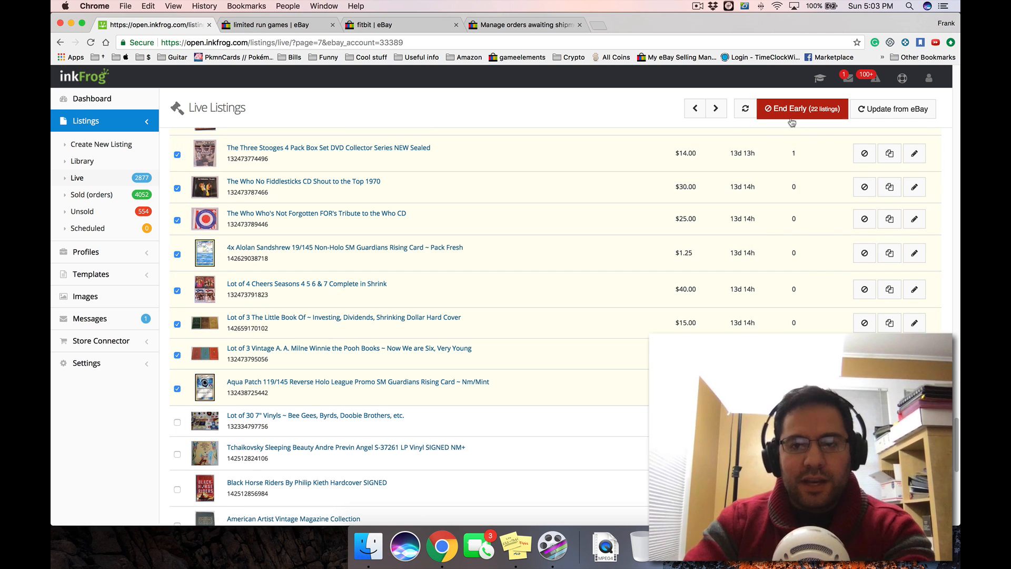
left_click(774, 113)
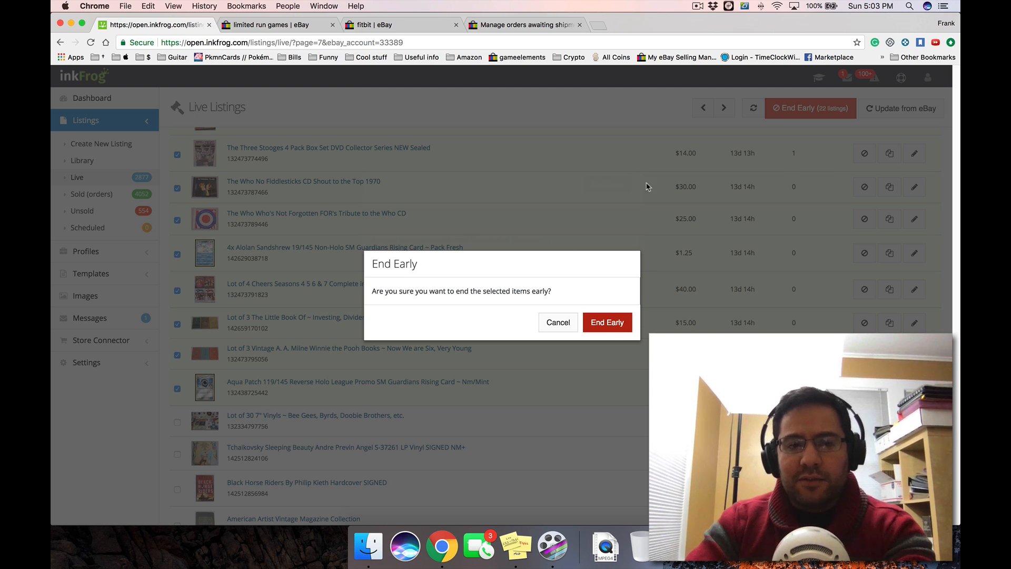
key("Return")
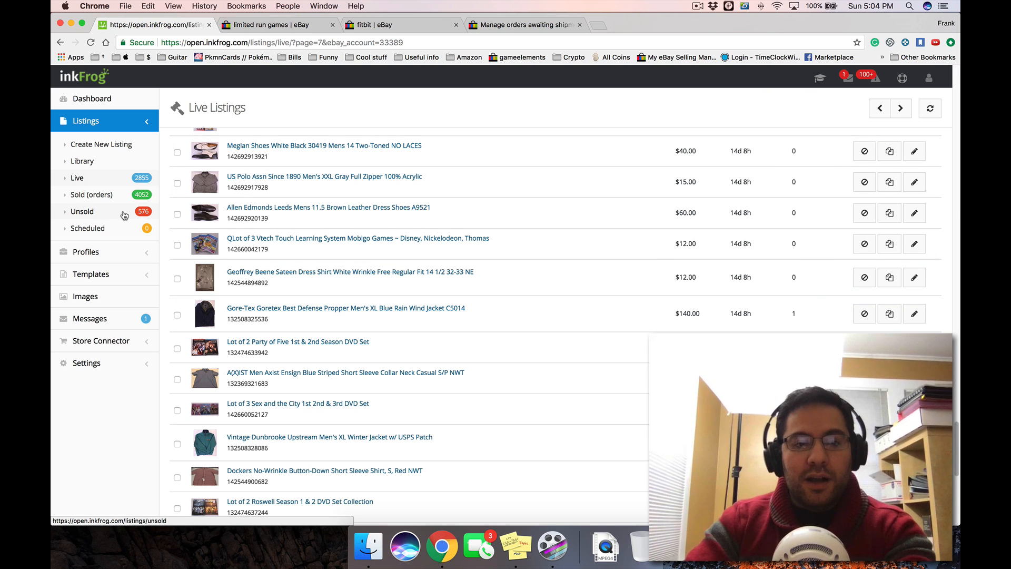
In the unsold listings, select the Winnie the Pooh, Little Book, Cheers, 4x Alolan Sandshrew and two The Who CD listings
left_click(124, 214)
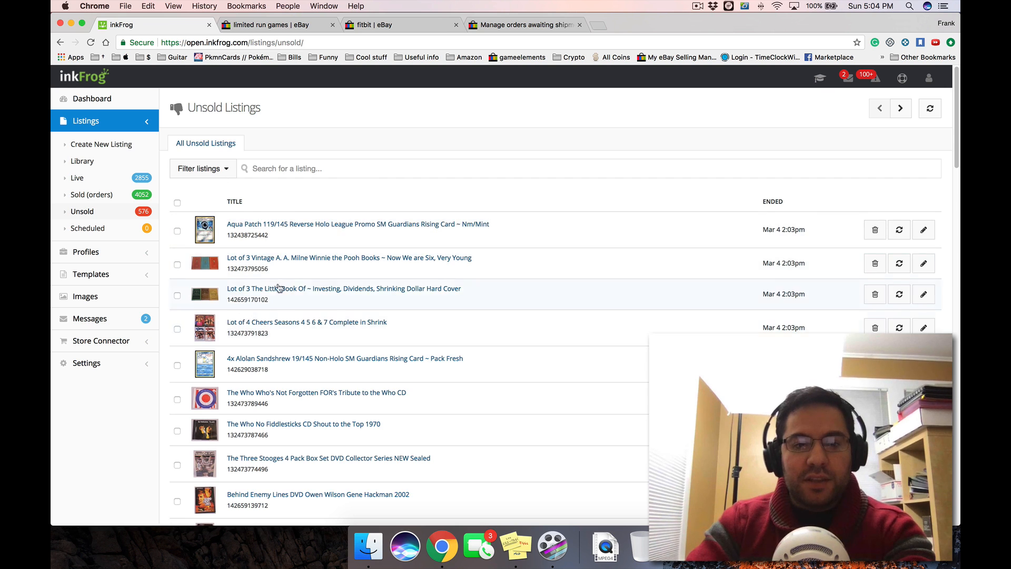
scroll(279, 287, "down", 5)
scroll(322, 289, "up", 5)
left_click(178, 265)
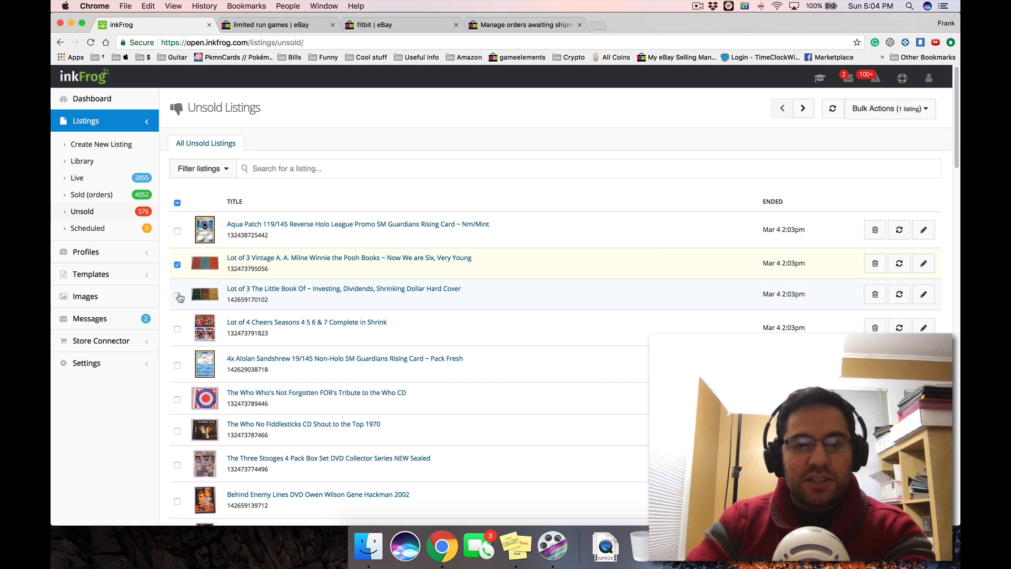
left_click(178, 296)
left_click(178, 329)
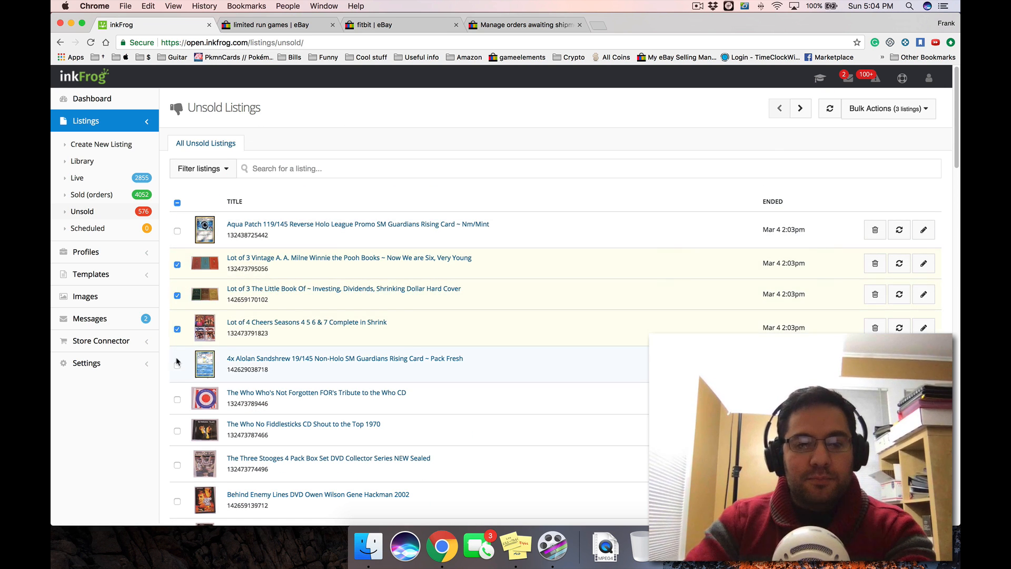
left_click(178, 399)
left_click(178, 431)
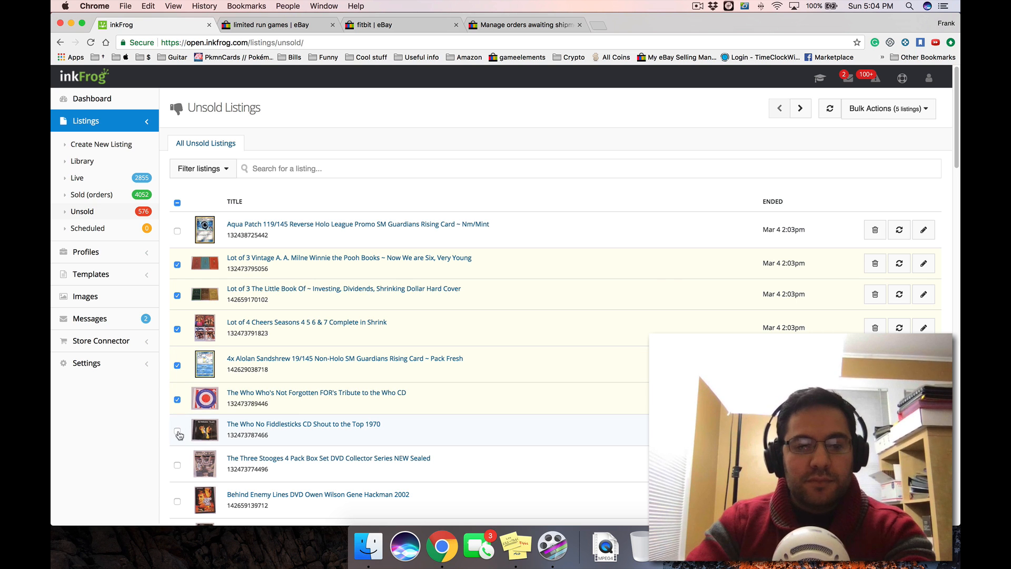
Open the selected unsold listings for bulk price editing
left_click(868, 110)
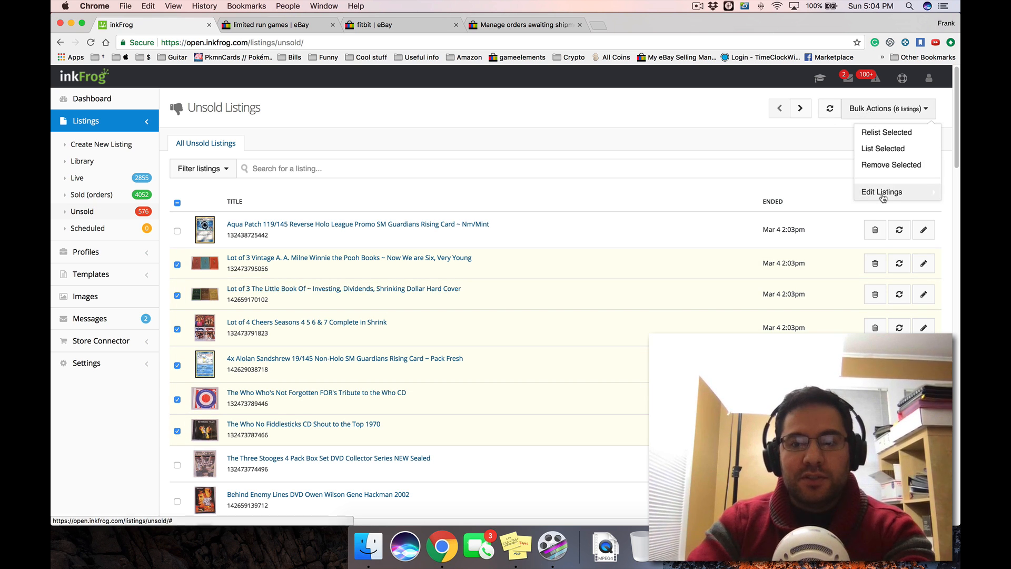
mouse_move(885, 192)
left_click(882, 331)
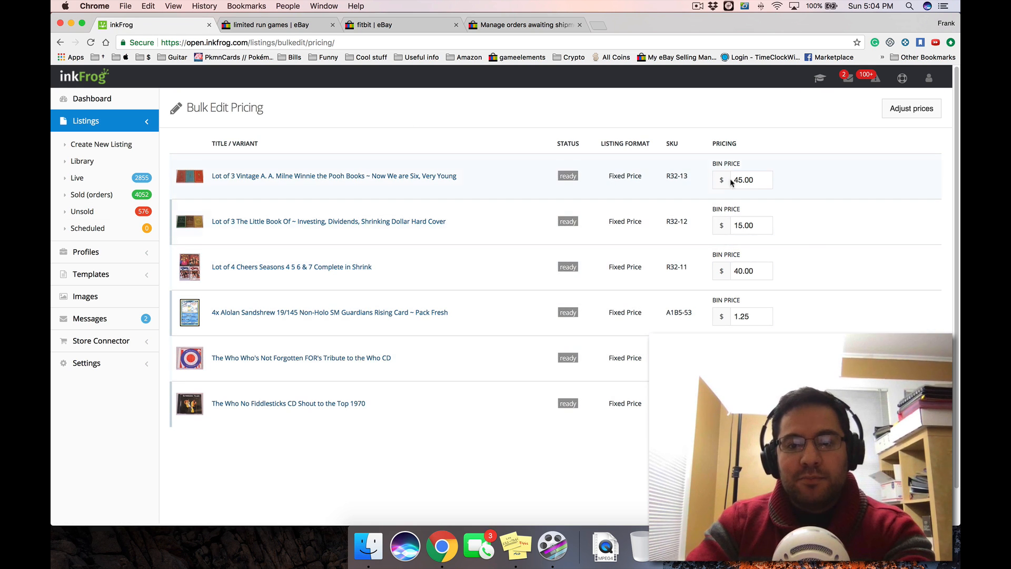
Set the BIN prices to 39.99 for the Winnie the Pooh lot, 14.99 for the Little Book lot and 39.99 for the Cheers lot
left_click(756, 179)
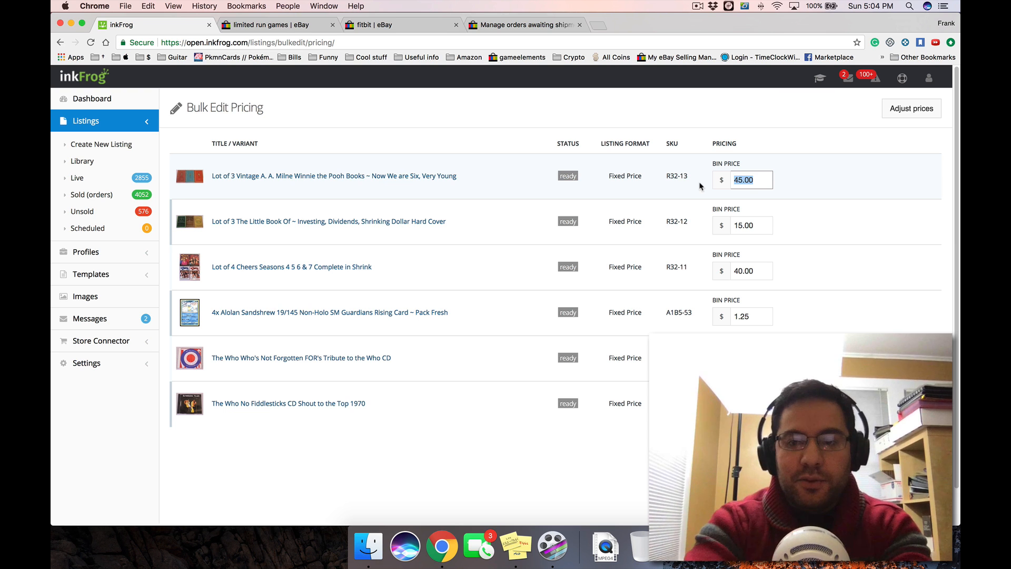
type("39.99")
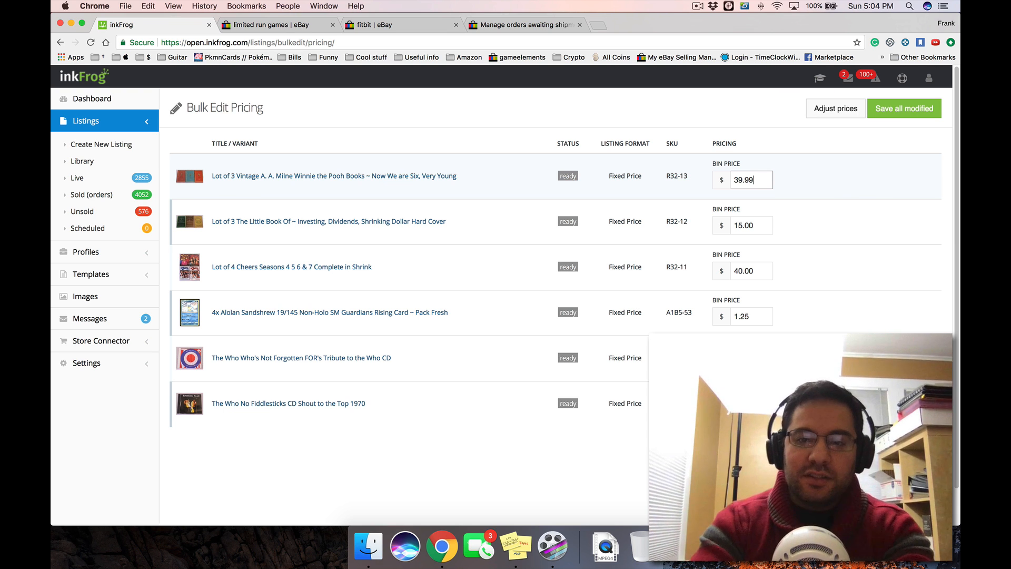
left_click(758, 221)
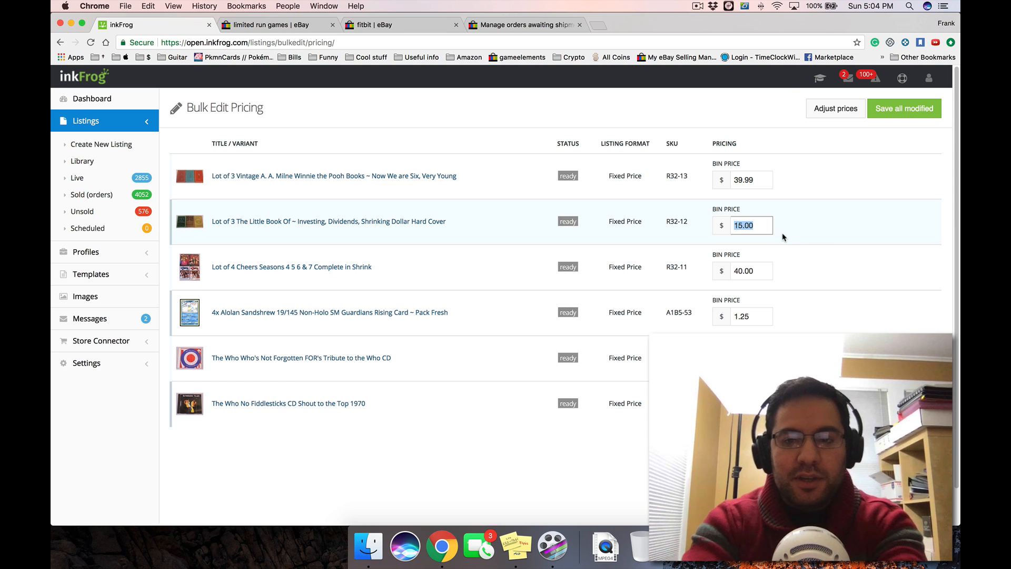
type("14.99")
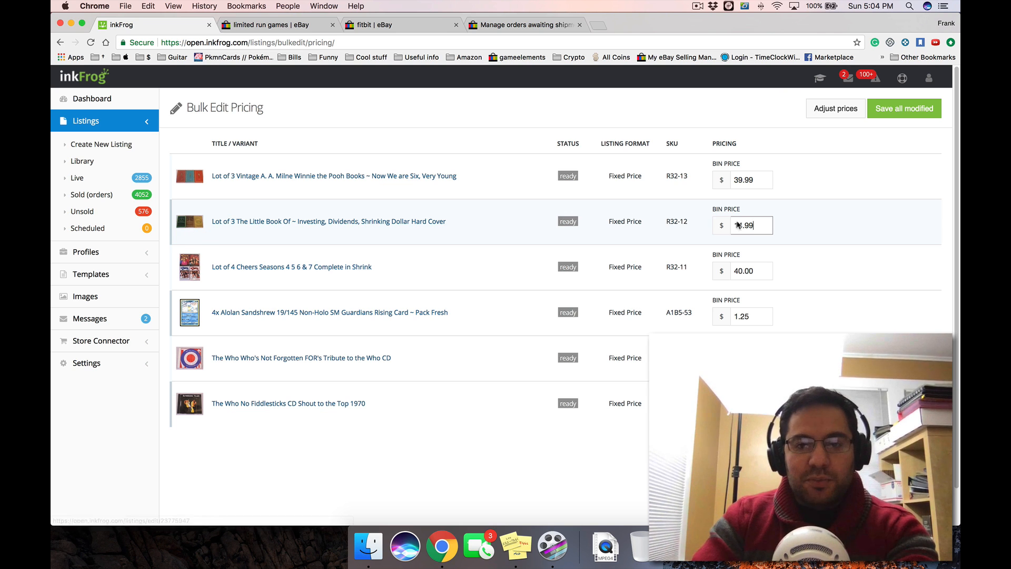
left_click(756, 272)
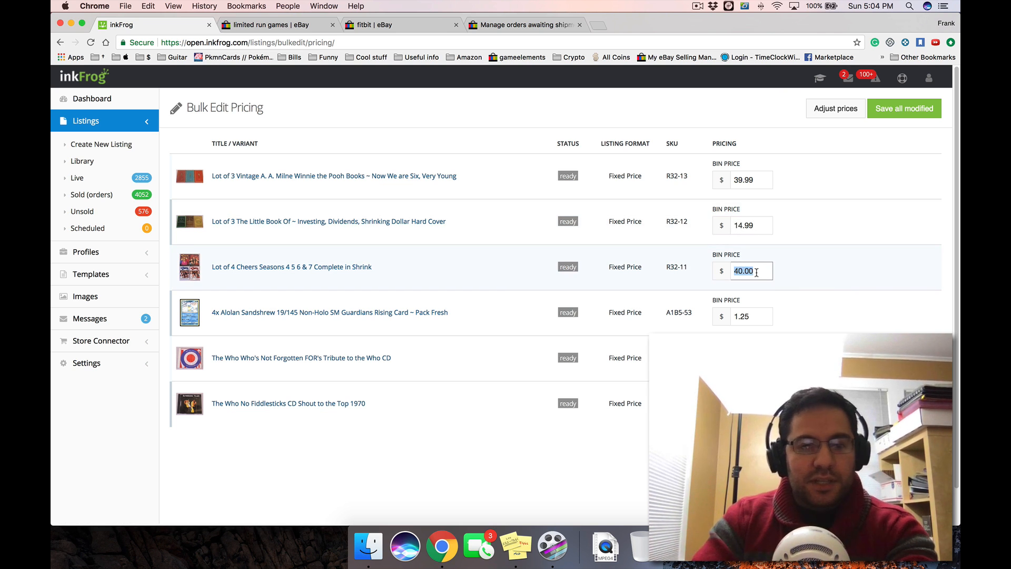
type("39.99")
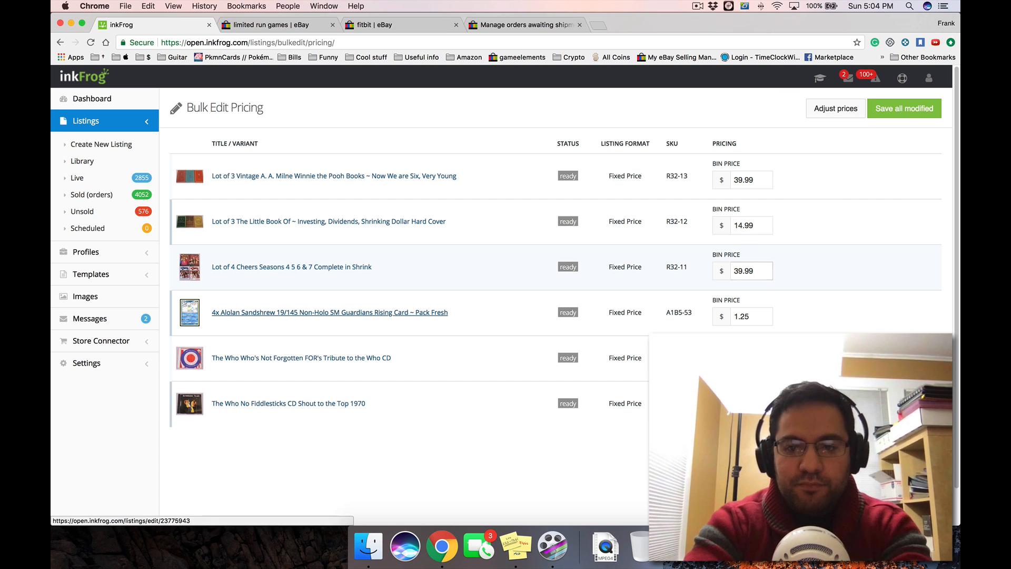
Set the 4x Alolan Sandshrew BIN price to .99 and save all modified prices
left_click(752, 316)
type(".99")
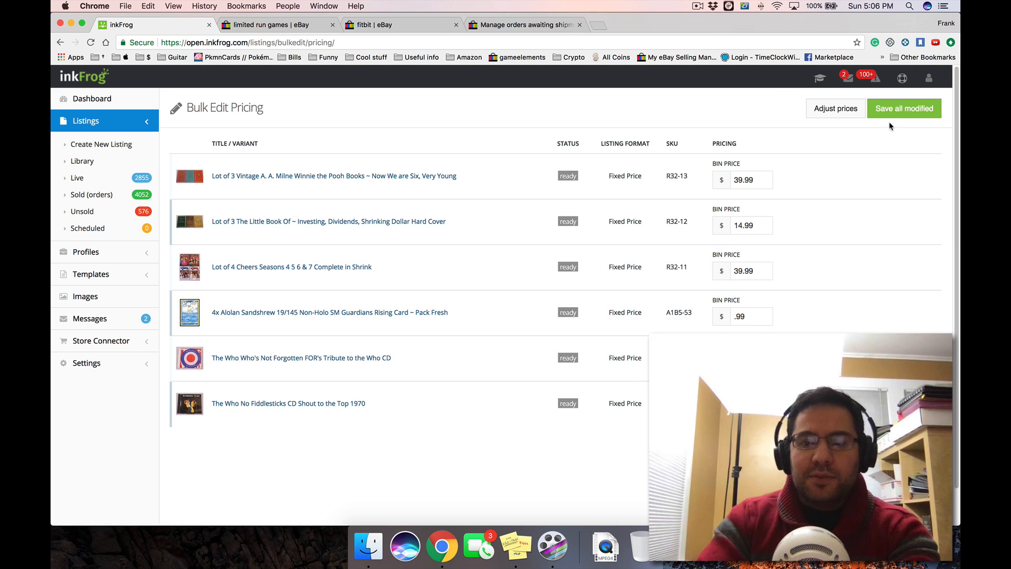
left_click(897, 111)
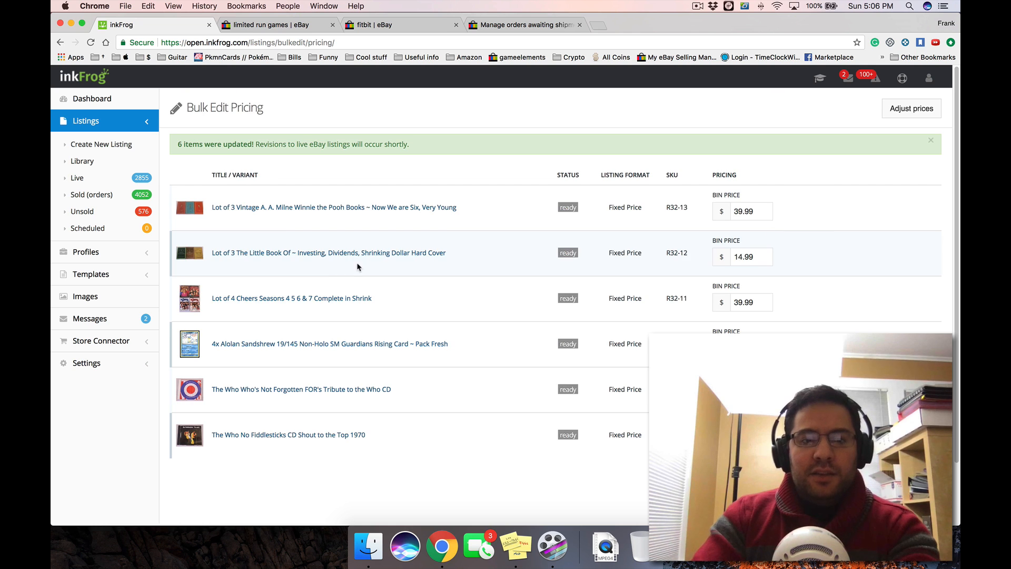
Select the same six repriced listings among the unsold listings and prepare them for launch as new listings
left_click(80, 211)
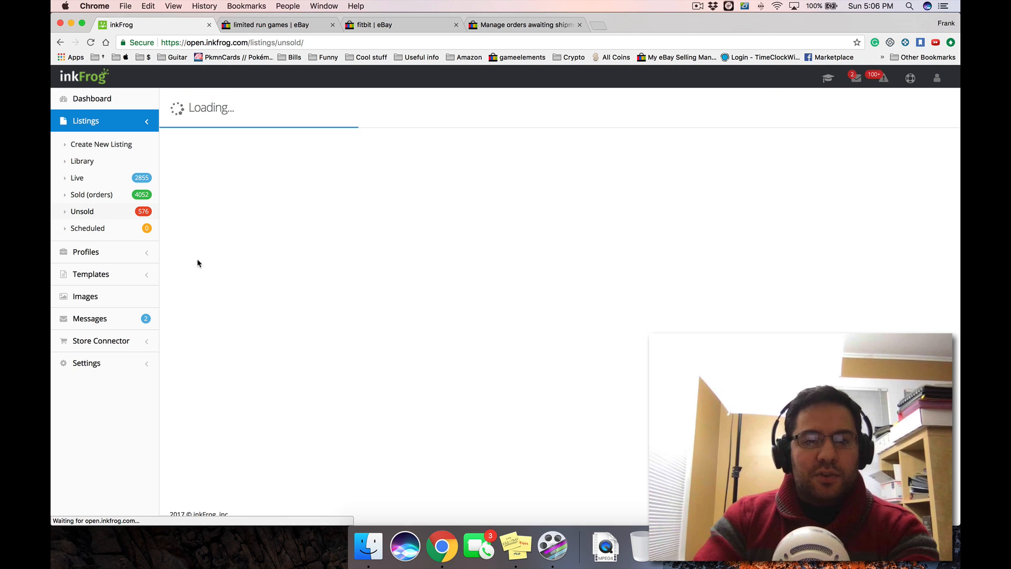
left_click(177, 264)
left_click(177, 295)
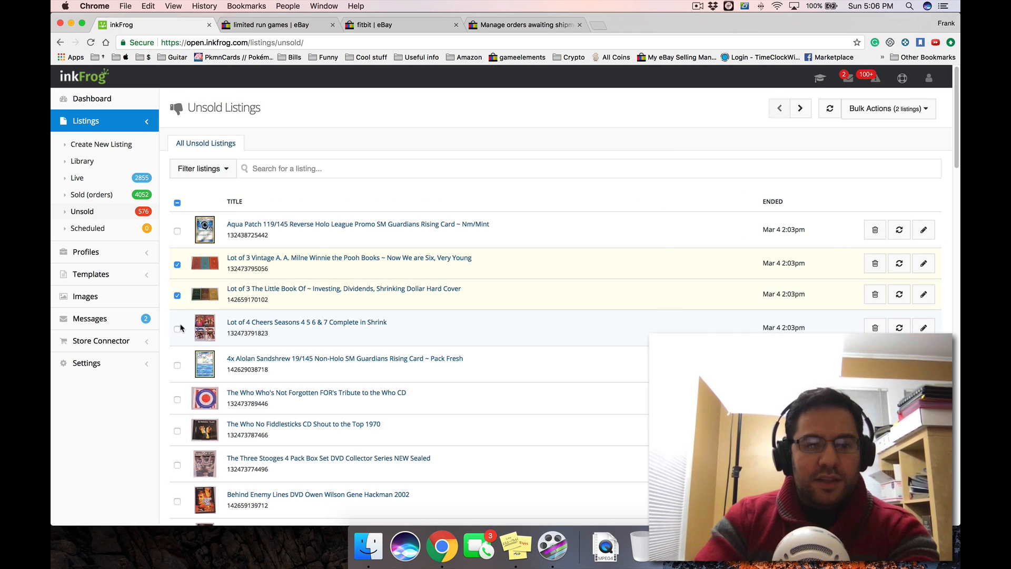
left_click(177, 365)
left_click(177, 399)
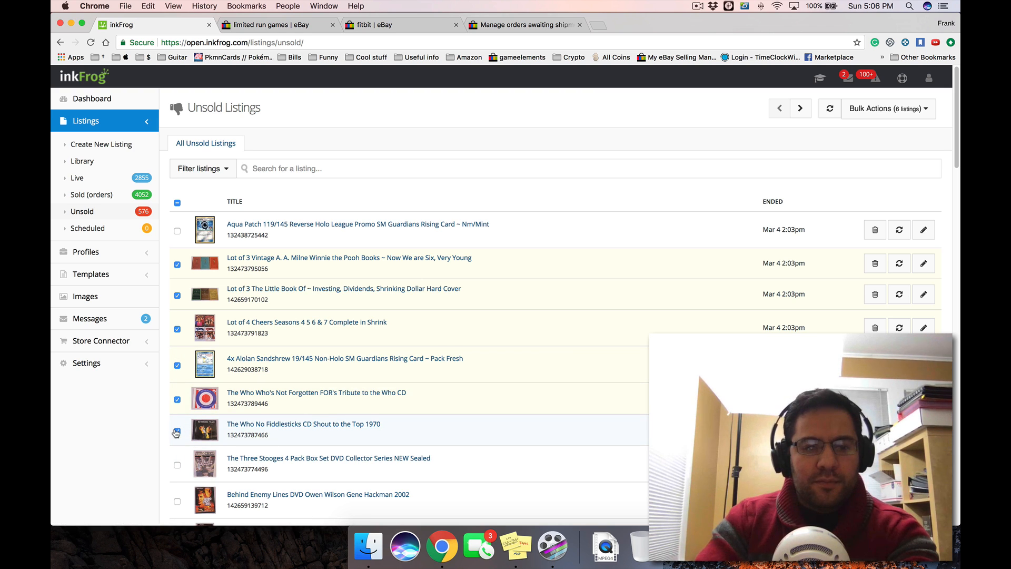
left_click(898, 111)
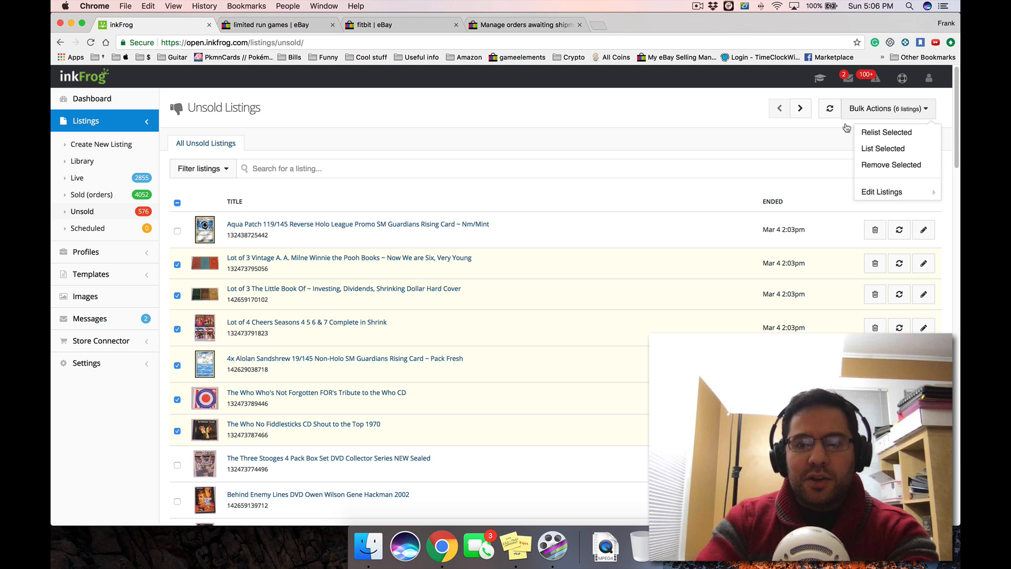
left_click(883, 149)
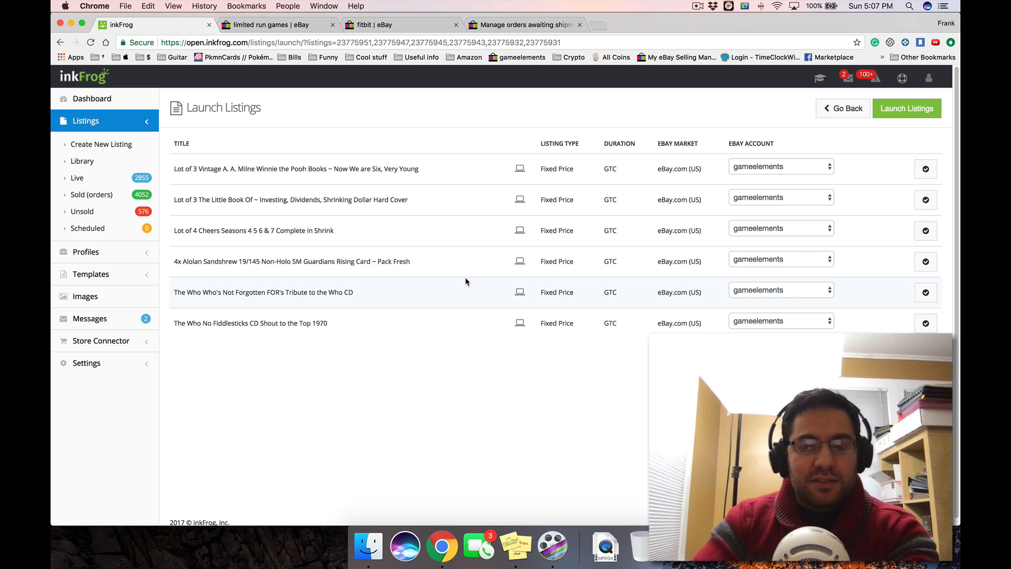
Assign the 4x Alolan Sandshrew listing to the cplimit eBay account
left_click(763, 169)
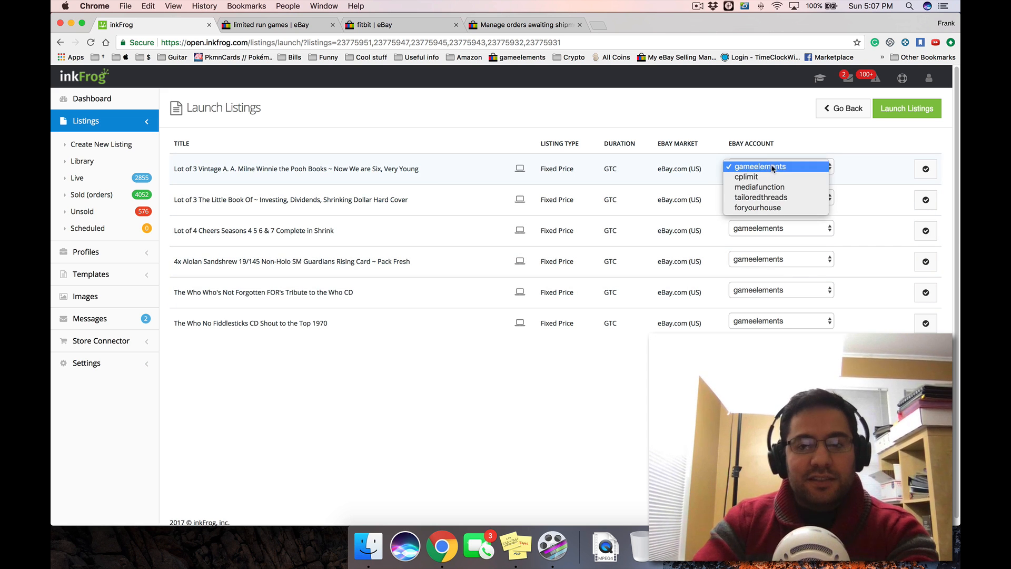
left_click(438, 186)
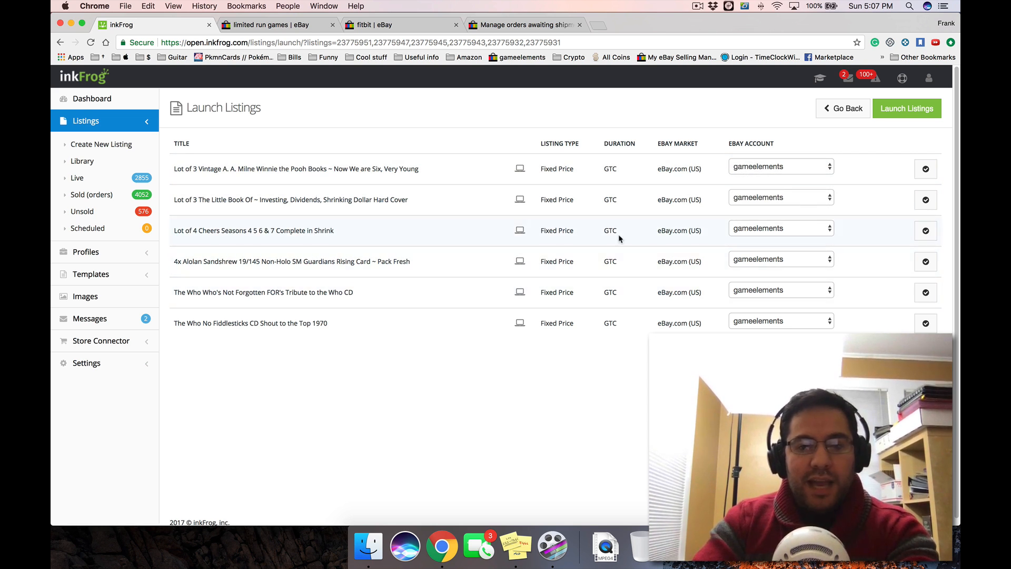
left_click(768, 259)
left_click(758, 274)
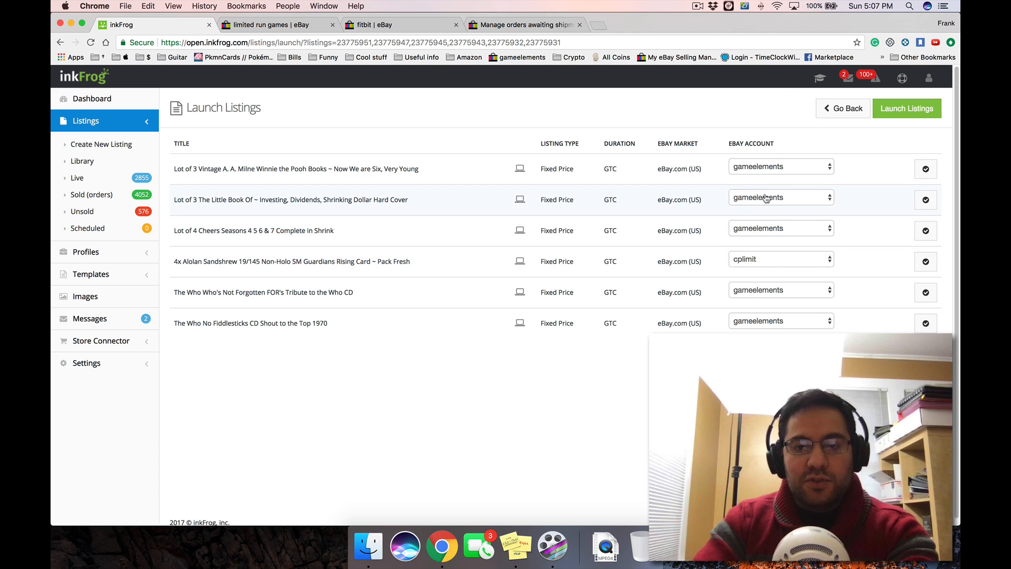
Assign the Winnie the Pooh, Little Book and Cheers listings to the mediafunction eBay account
left_click(762, 170)
left_click(763, 187)
left_click(771, 199)
left_click(764, 218)
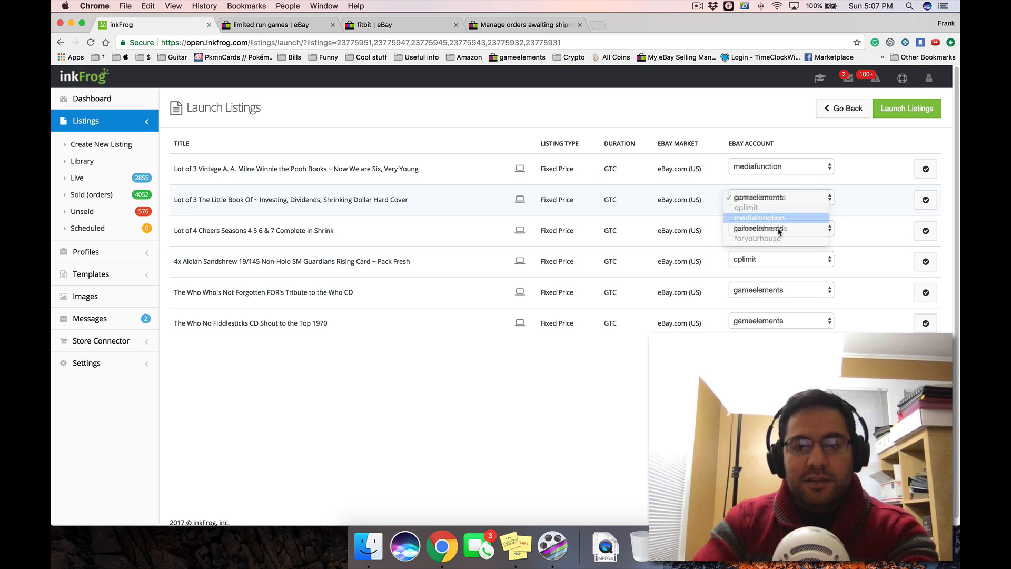
left_click(769, 228)
left_click(783, 275)
Assign both The Who CD listings to the mediafunction account and submit all six listings to launch immediately
left_click(775, 290)
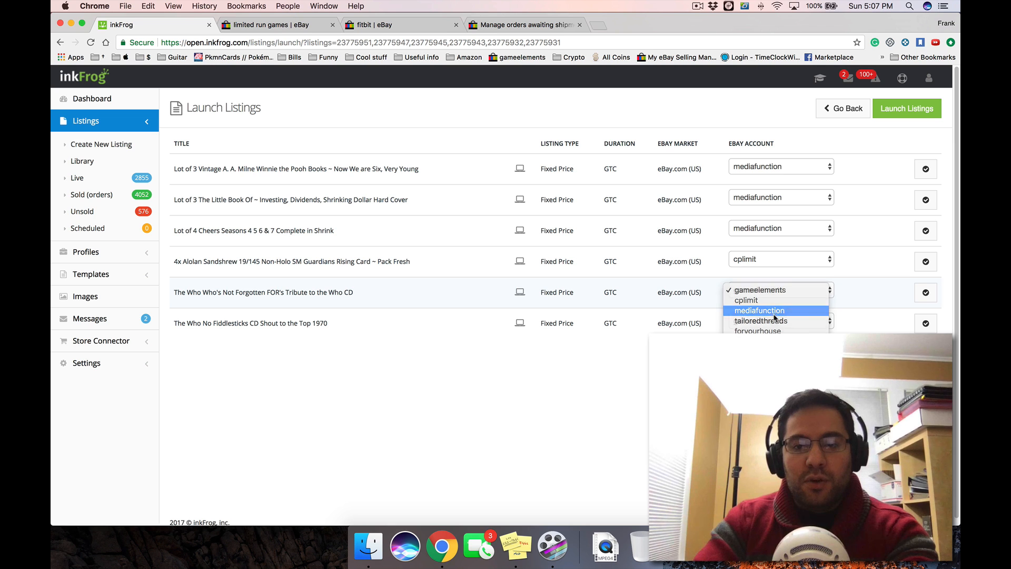
left_click(771, 311)
left_click(772, 321)
left_click(761, 341)
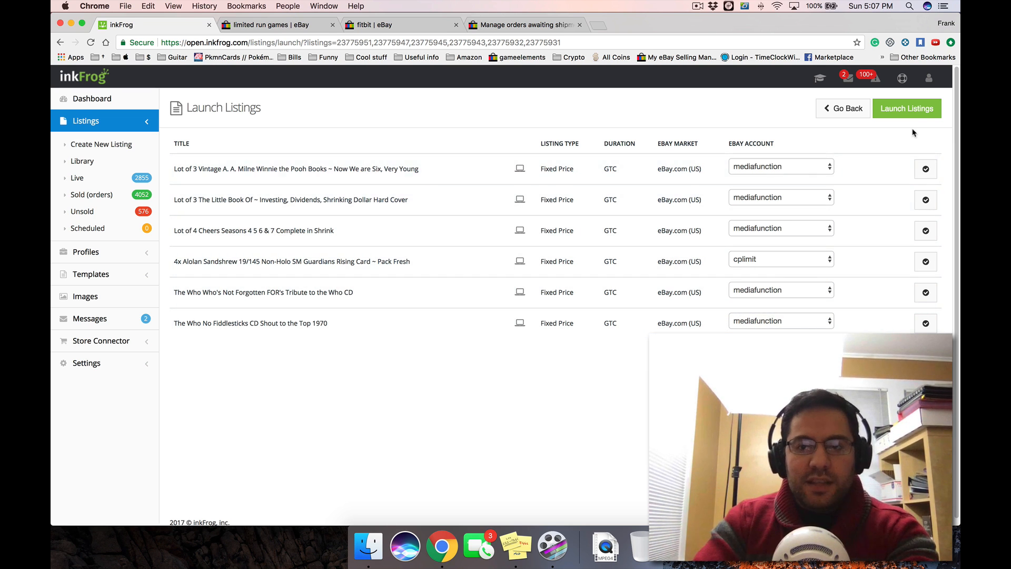
left_click(907, 108)
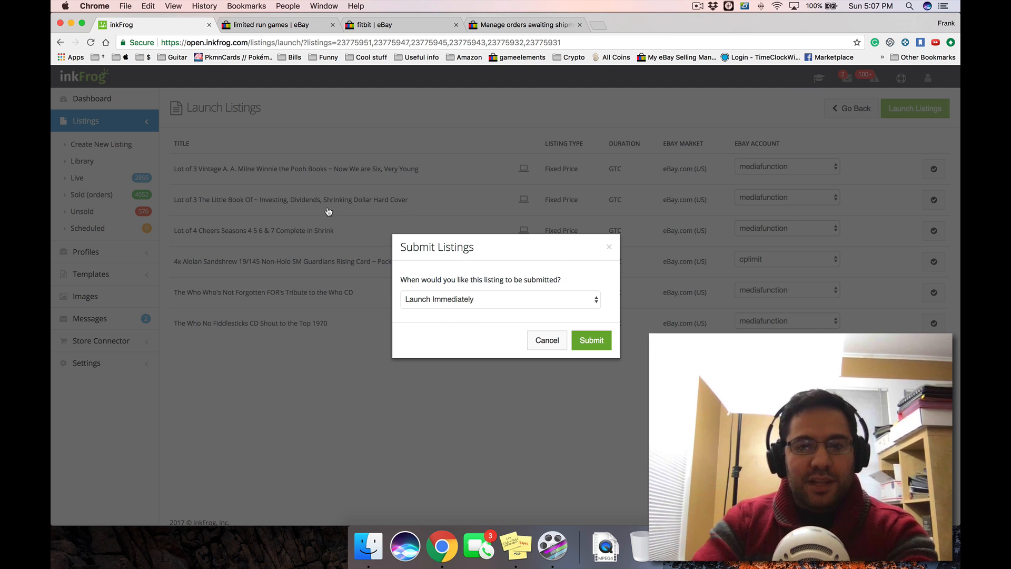
left_click(580, 340)
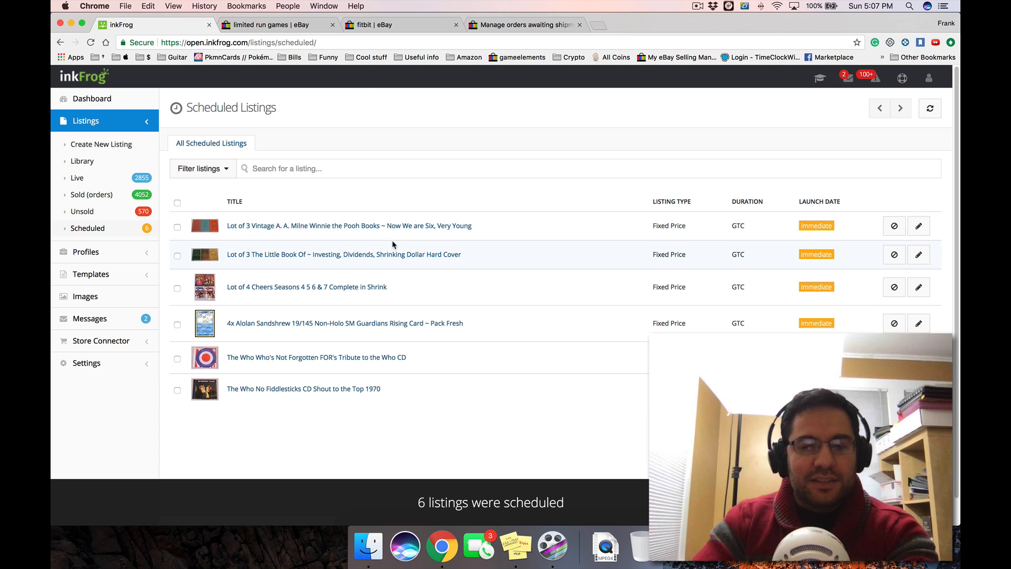
Open the live listings, and switch to the Pokemon Ebay Listing Spreadsheet in Google Sheets to examine its columns from the first one
left_click(102, 179)
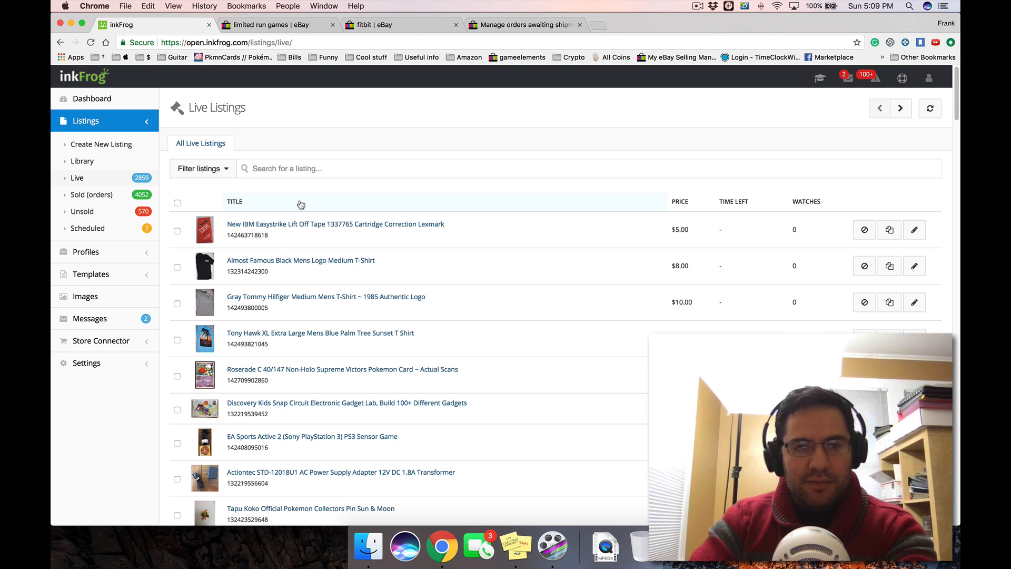
key("super+grave")
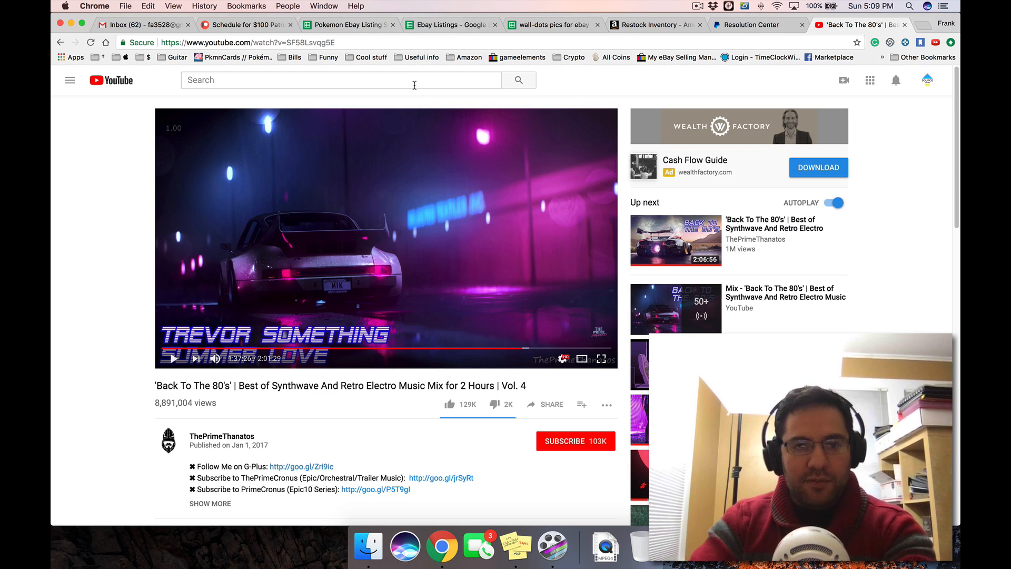
left_click(335, 27)
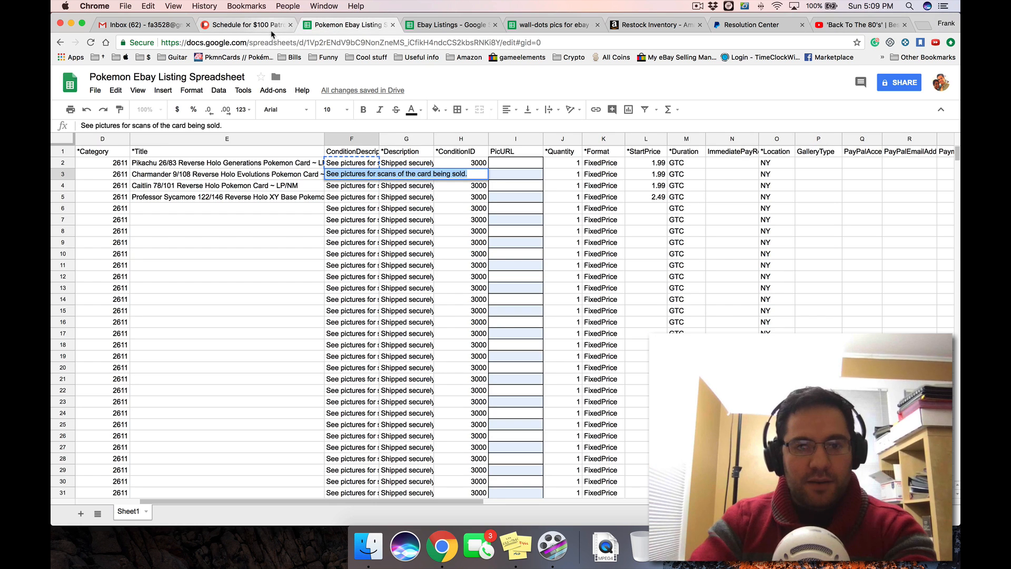
left_click(406, 210)
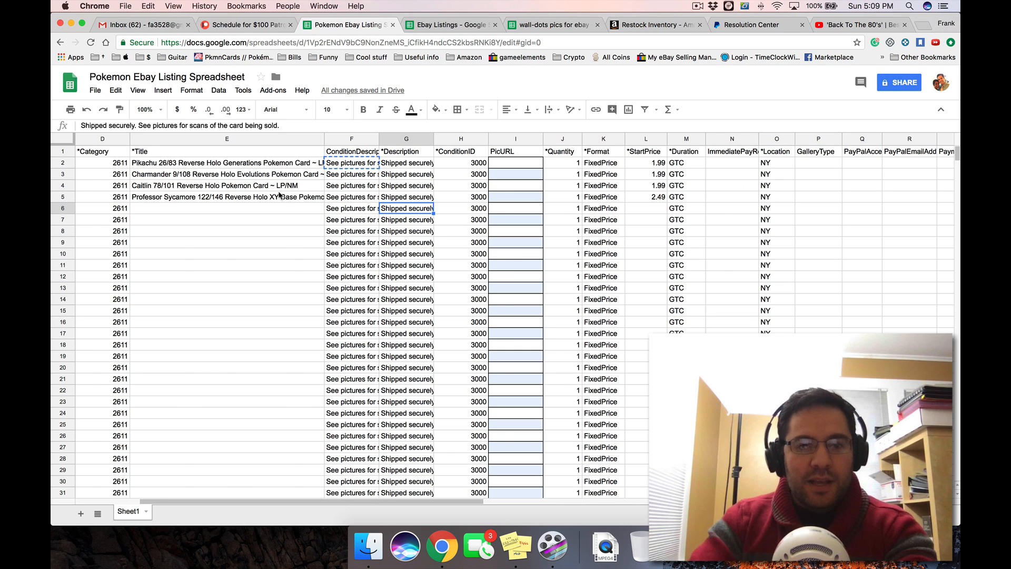
scroll(378, 243, "left", 3)
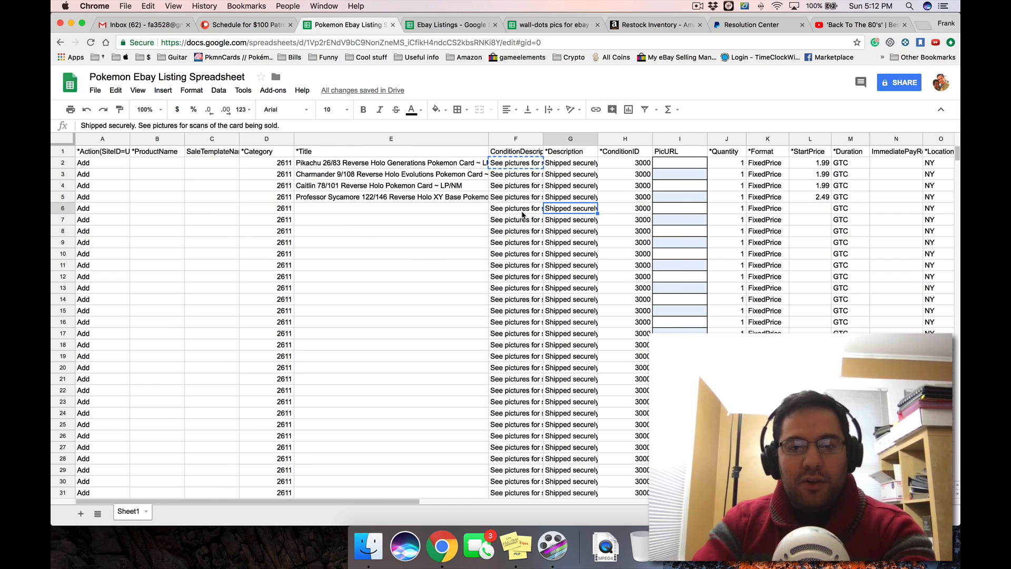
Switch back to inkFrog and look through the live listings
key("super+grave")
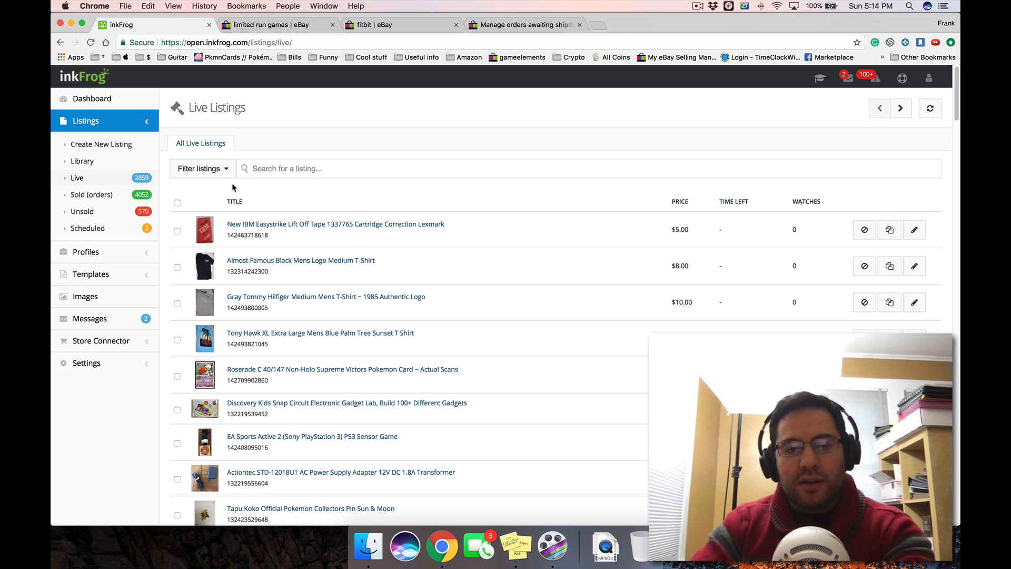
scroll(427, 266, "down", 5)
scroll(458, 245, "down", 20)
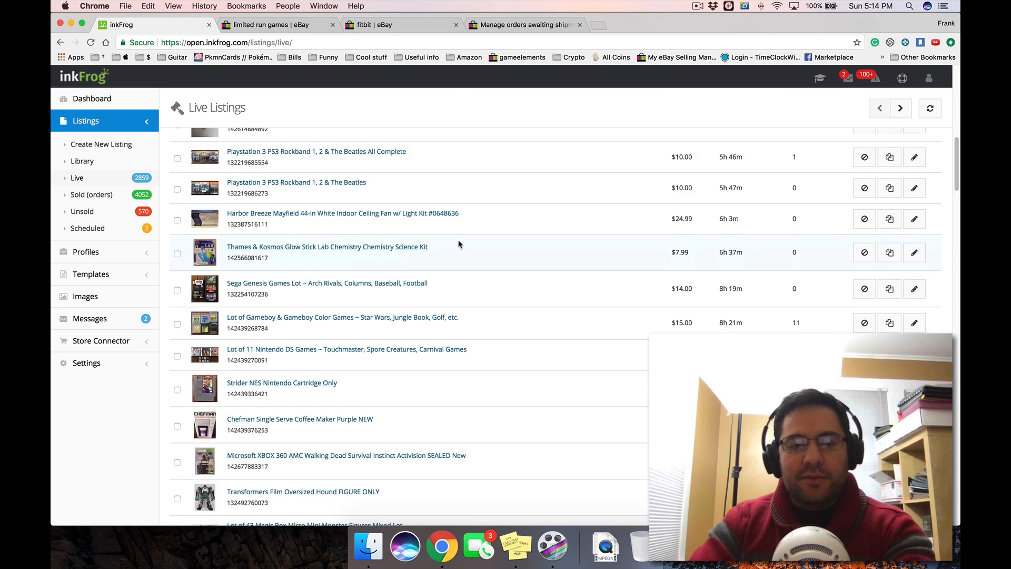
scroll(455, 242, "up", 20)
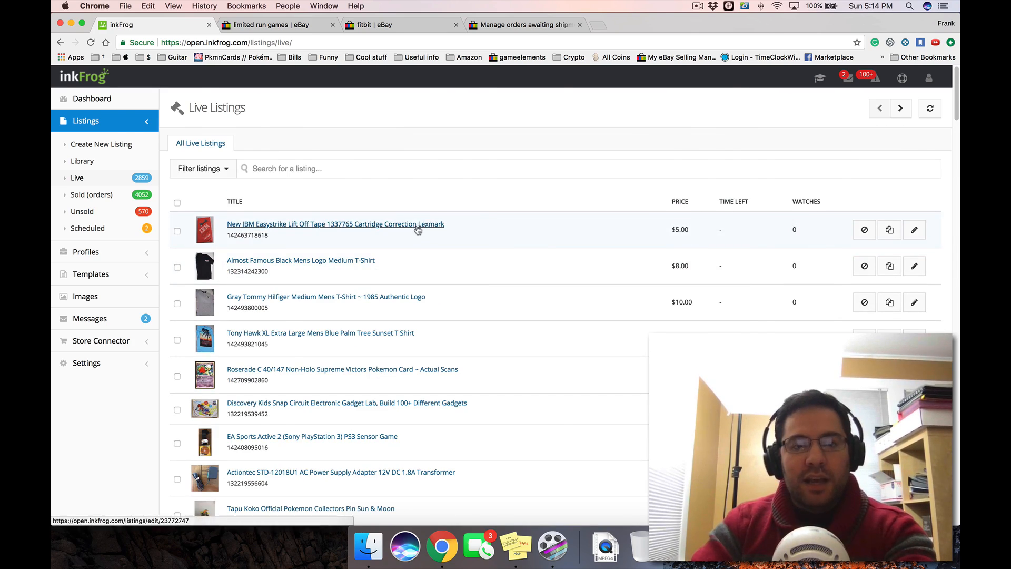
Switch to the Ebay Listings spreadsheet in Google Sheets and examine its listing rows and the image numbers of the Sony Walkman entry
key("super+grave")
left_click(438, 32)
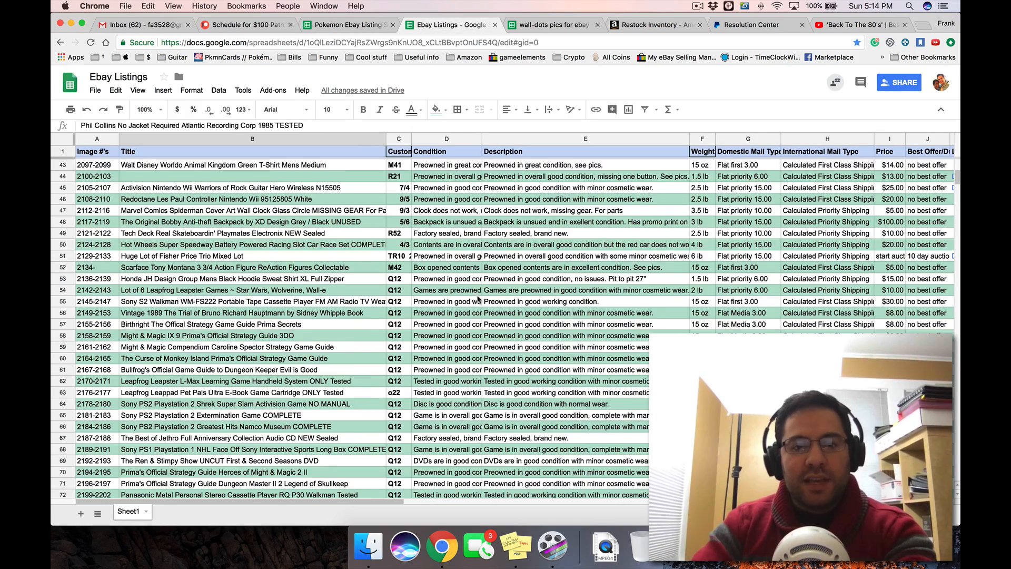
scroll(438, 288, "up", 3)
scroll(439, 288, "down", 5)
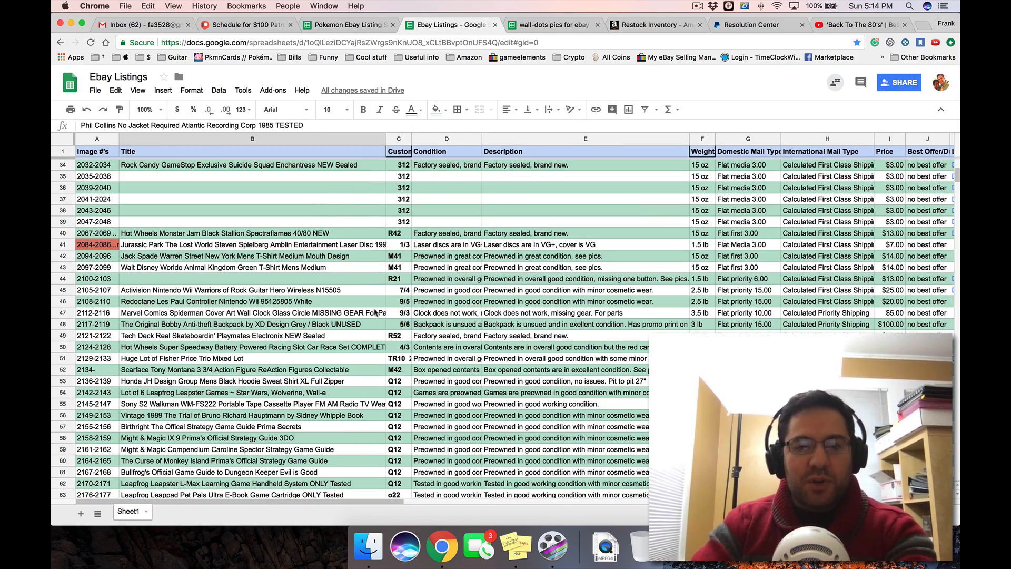
scroll(277, 258, "down", 5)
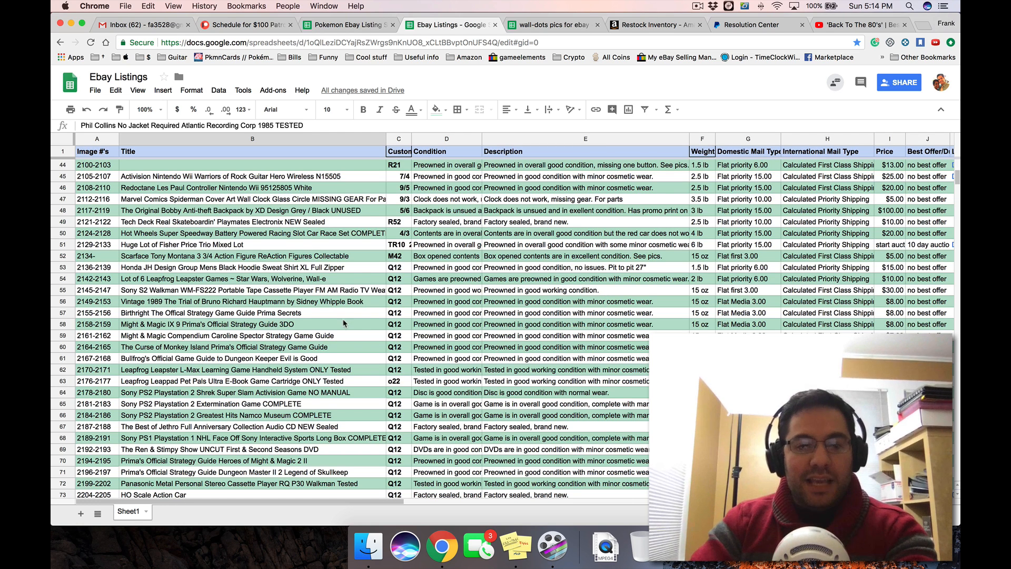
left_click(81, 293)
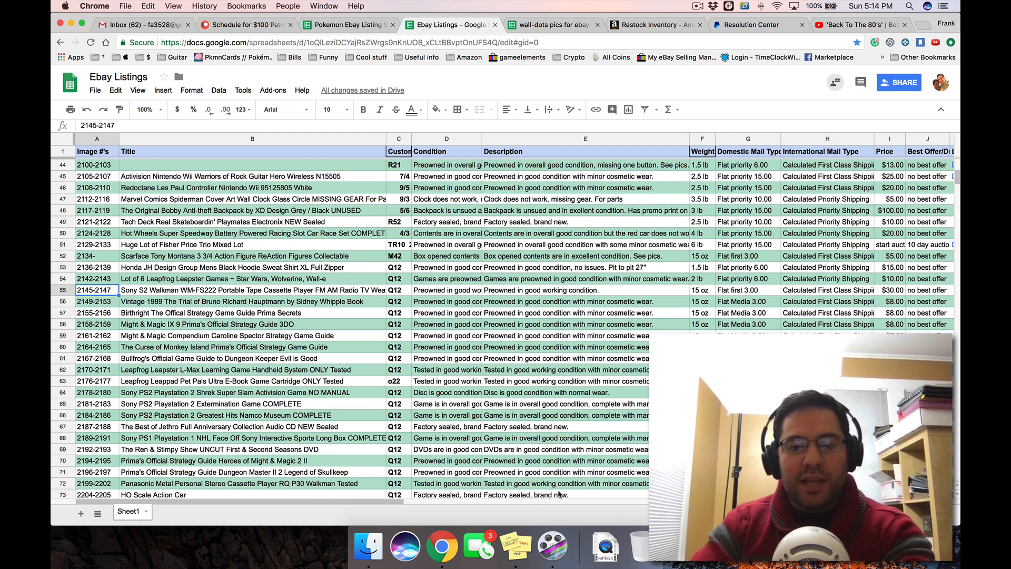
Examine the domestic and international mail types of the Hot Wheels Super Speedway row and return to the first columns
left_click_drag(393, 501, 530, 498)
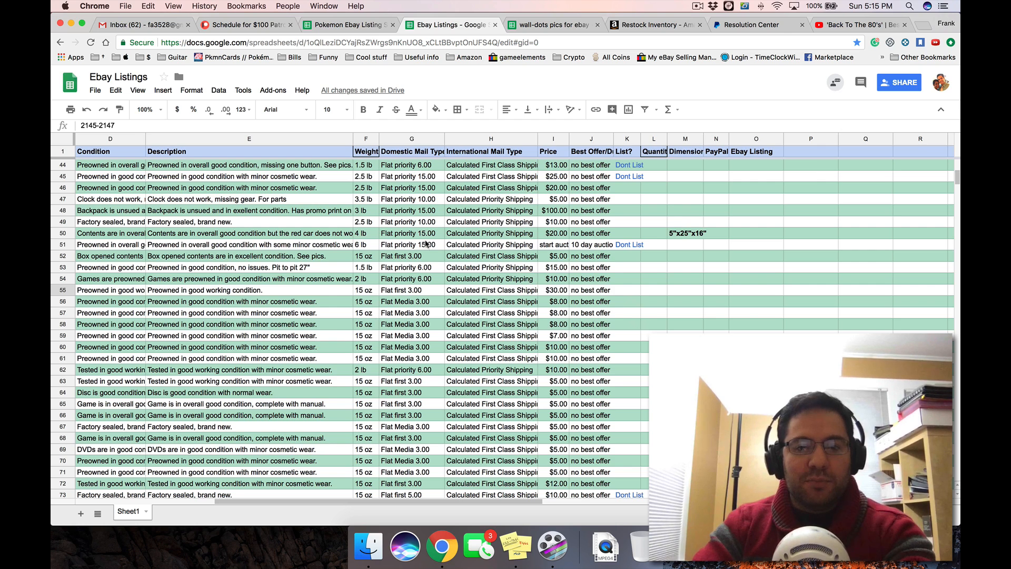
left_click(405, 235)
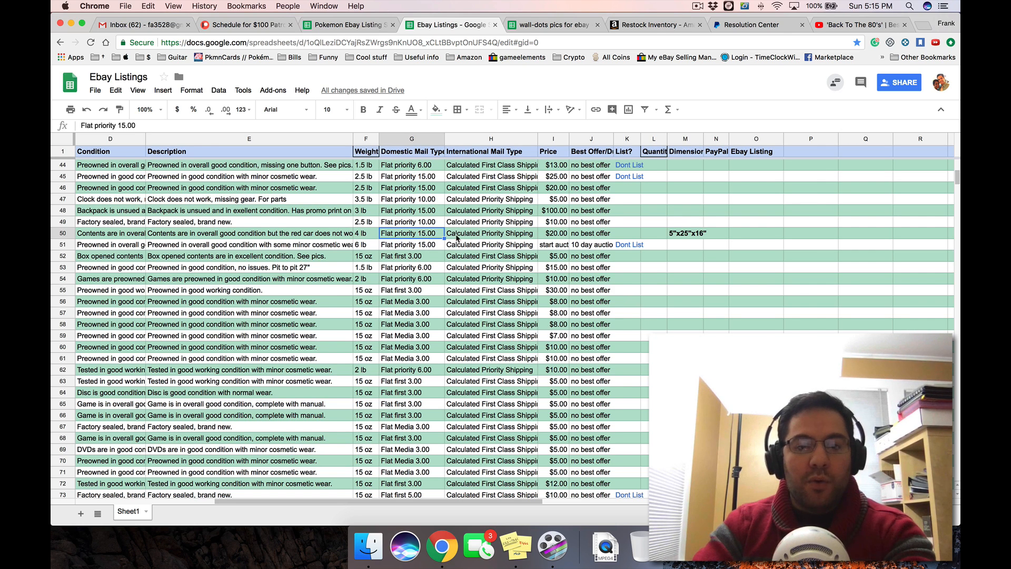
left_click(469, 235)
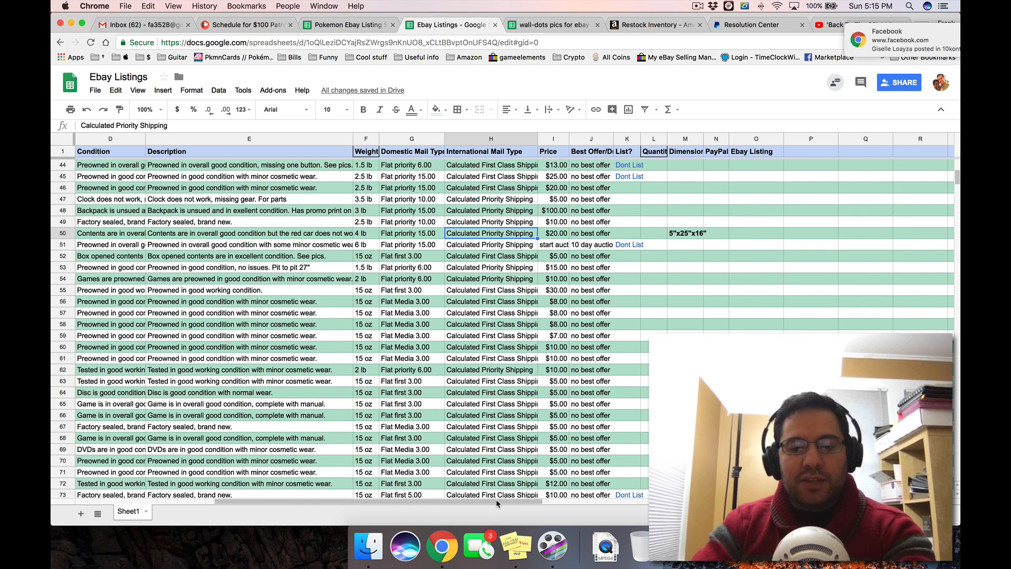
left_click_drag(479, 504, 295, 504)
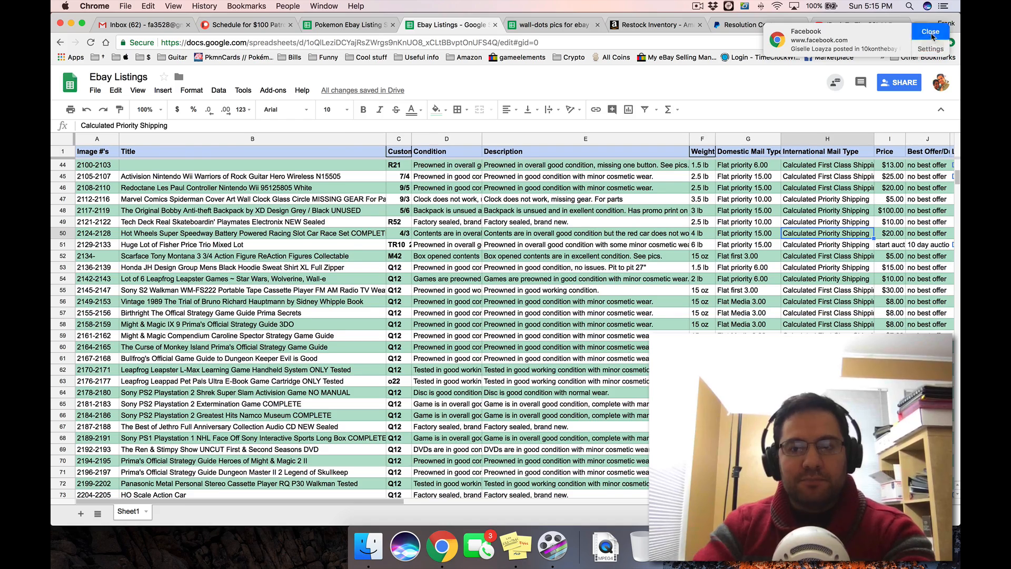
Look through the rows further down and the columns from Image #'s across to List?
scroll(348, 375, "up", 5)
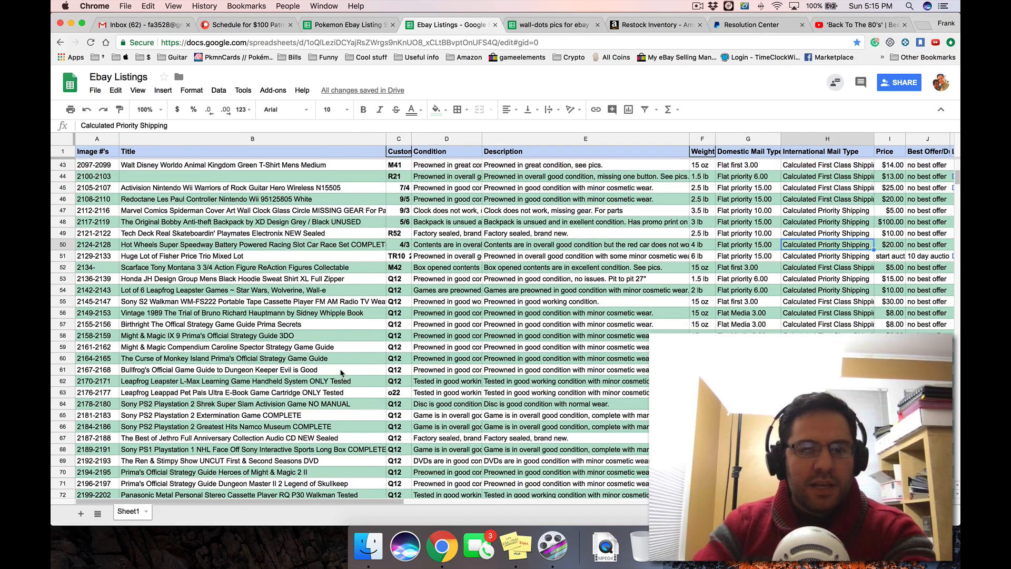
scroll(340, 373, "down", 6)
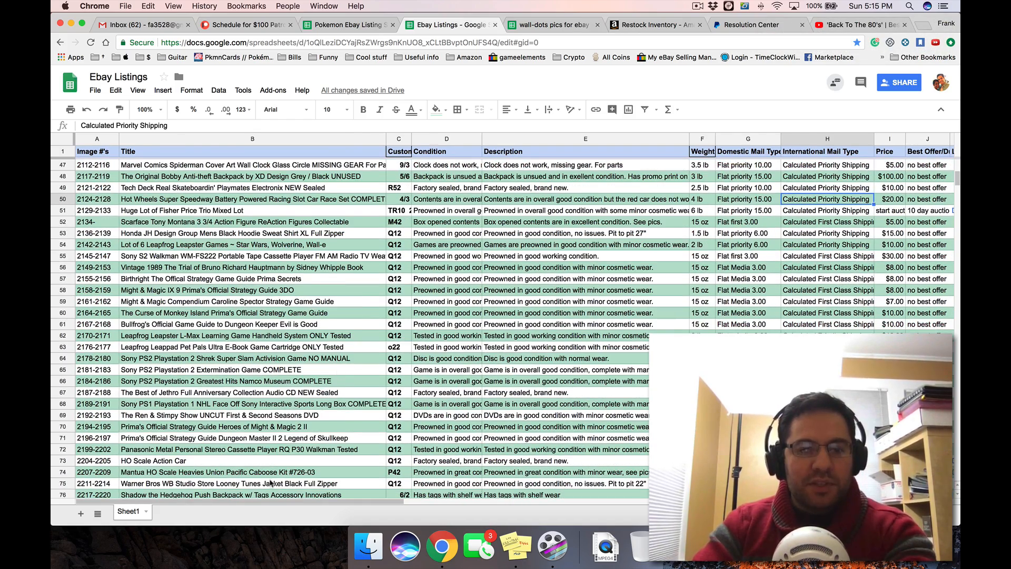
left_click_drag(271, 503, 294, 503)
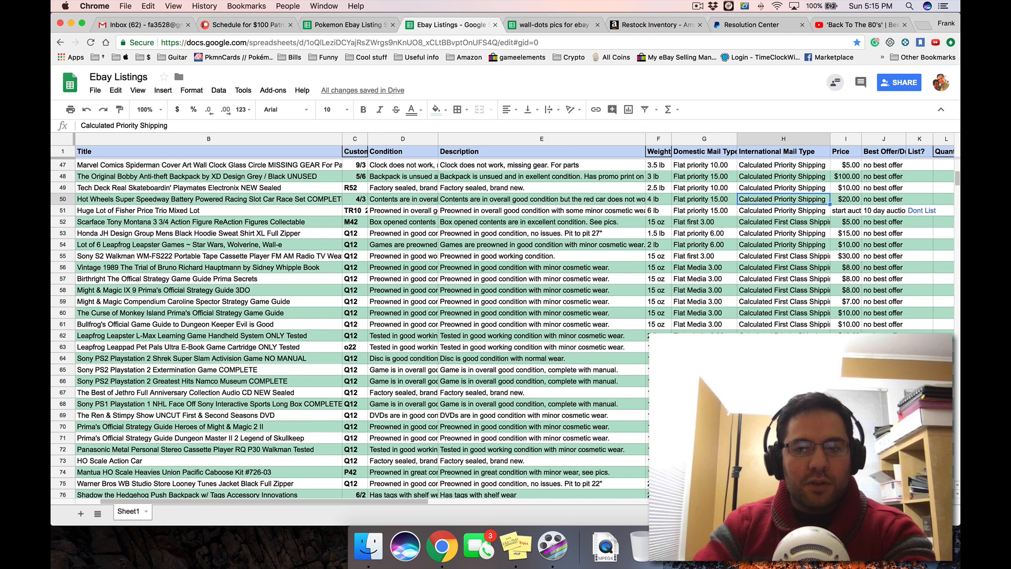
scroll(411, 506, "left", 2)
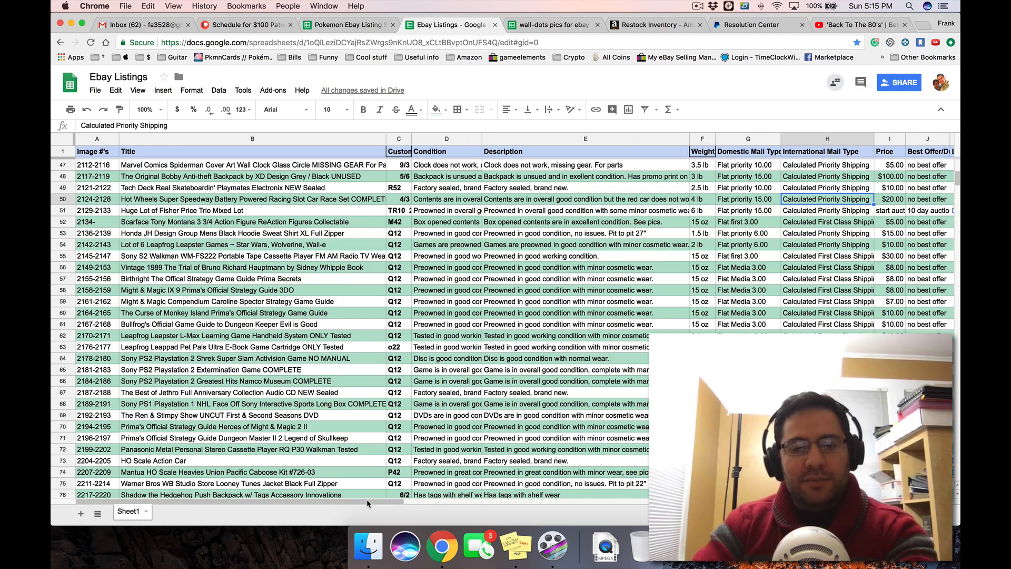
mouse_move(367, 503)
left_mouse_down()
mouse_move(579, 503)
mouse_move(367, 503)
left_mouse_up()
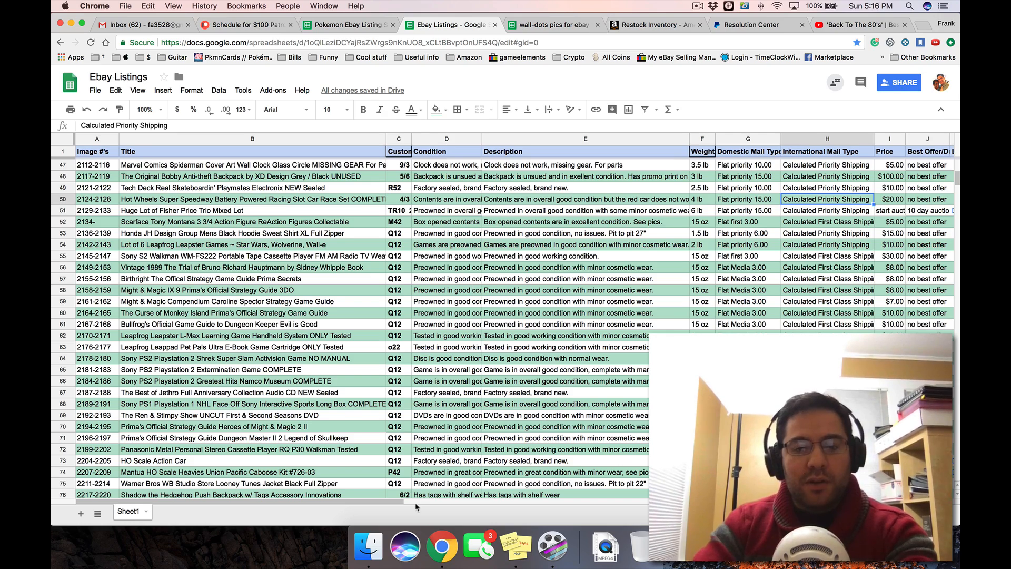
left_click_drag(401, 502, 338, 499)
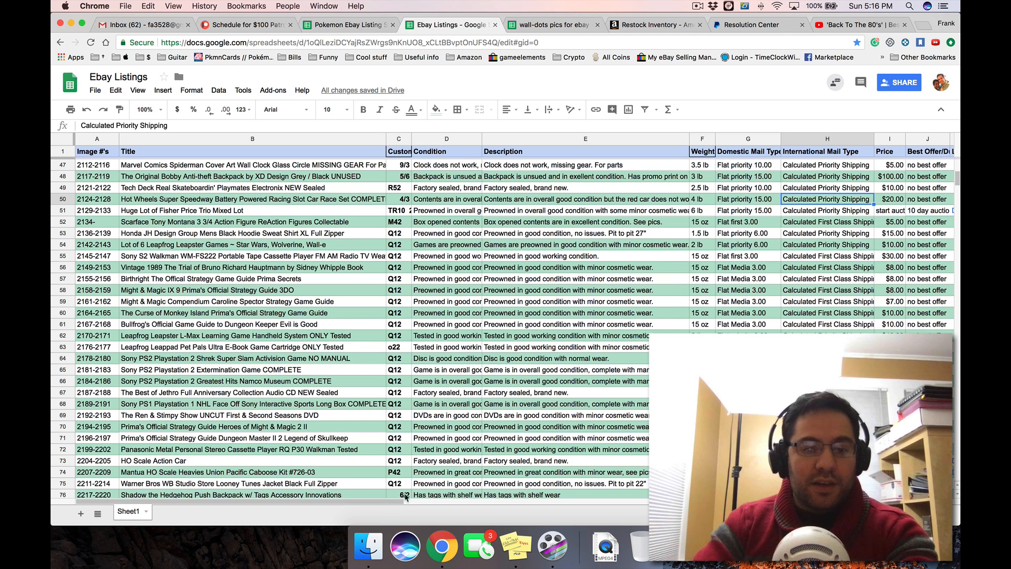
left_click_drag(386, 508, 290, 505)
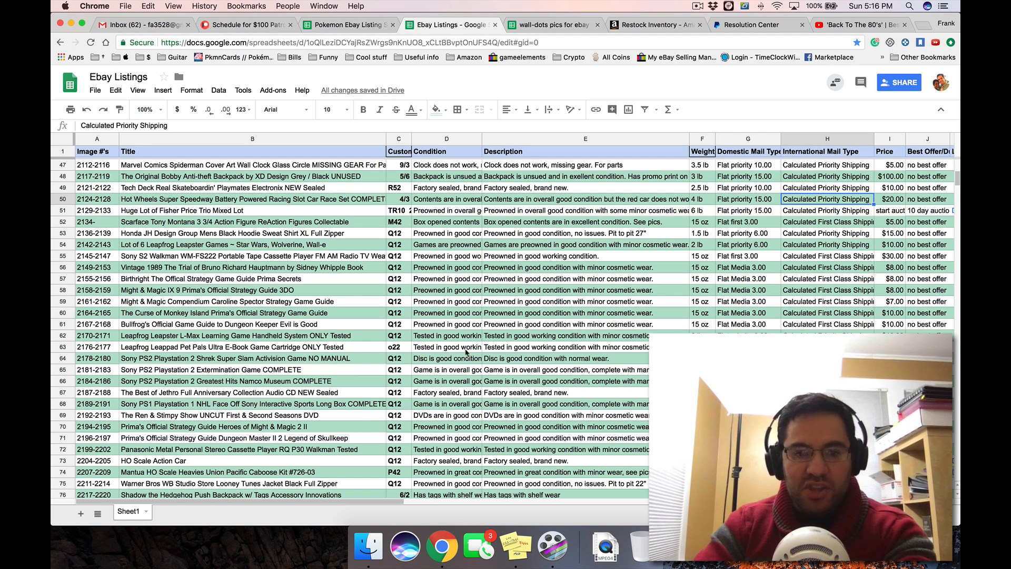
Append the sample note ".. afdjasljdfja" to the image numbers of the Might & Magic Compendium row
left_click(164, 290)
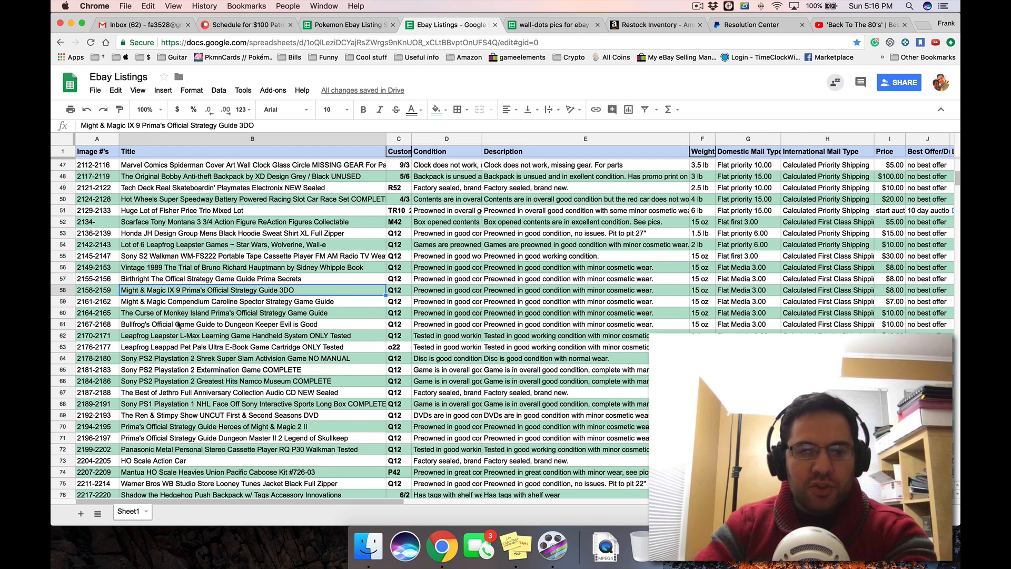
key("Left")
key("Down")
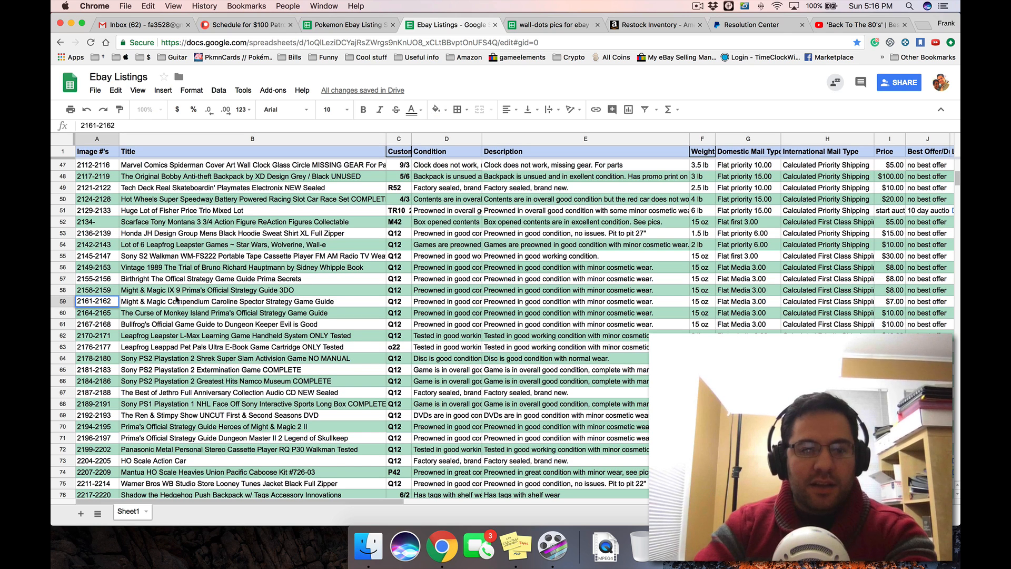
key("Return")
type("..")
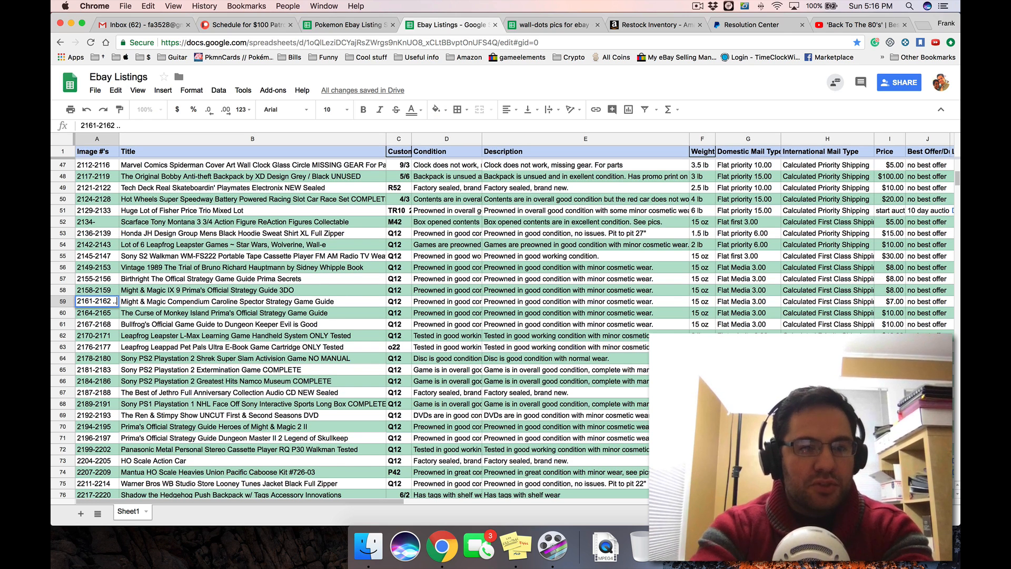
type(" afdjasljdfja;")
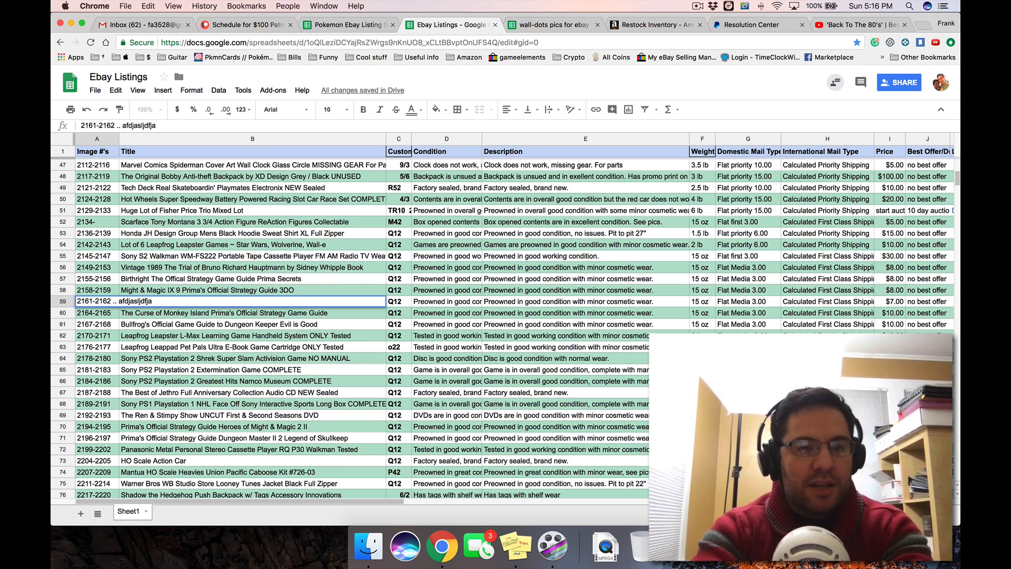
Remove the sample note from the Might & Magic Compendium row's image number cell, keeping only 2161-2162
key("BackSpace")
key("BackSpace")
key("BackSpace")
key("BackSpace")
key("BackSpace")
key("BackSpace")
key("BackSpace")
key("BackSpace")
key("BackSpace")
key("BackSpace")
key("BackSpace")
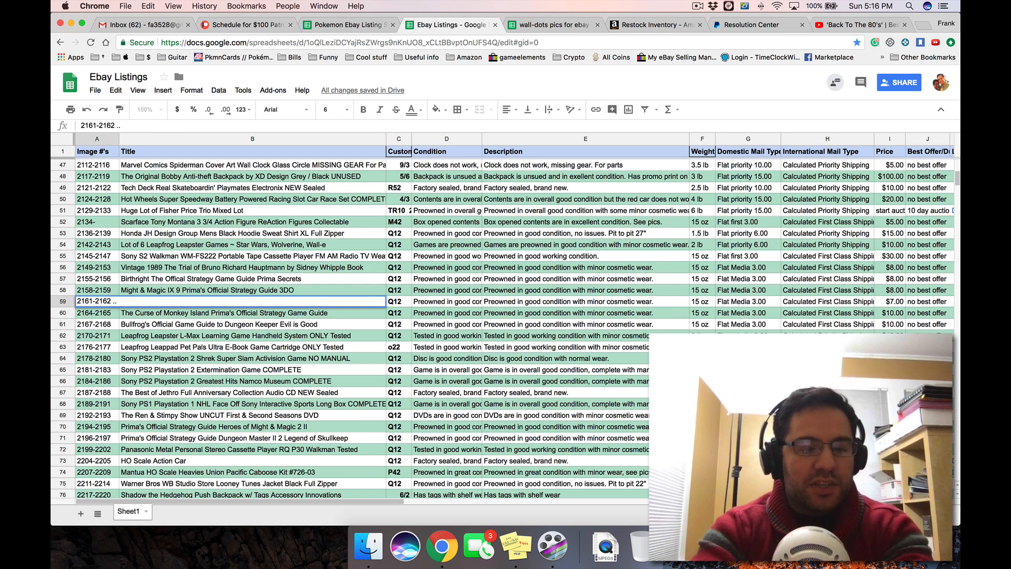
key("BackSpace")
key("BackSpace")
key("BackSpace")
key("Return")
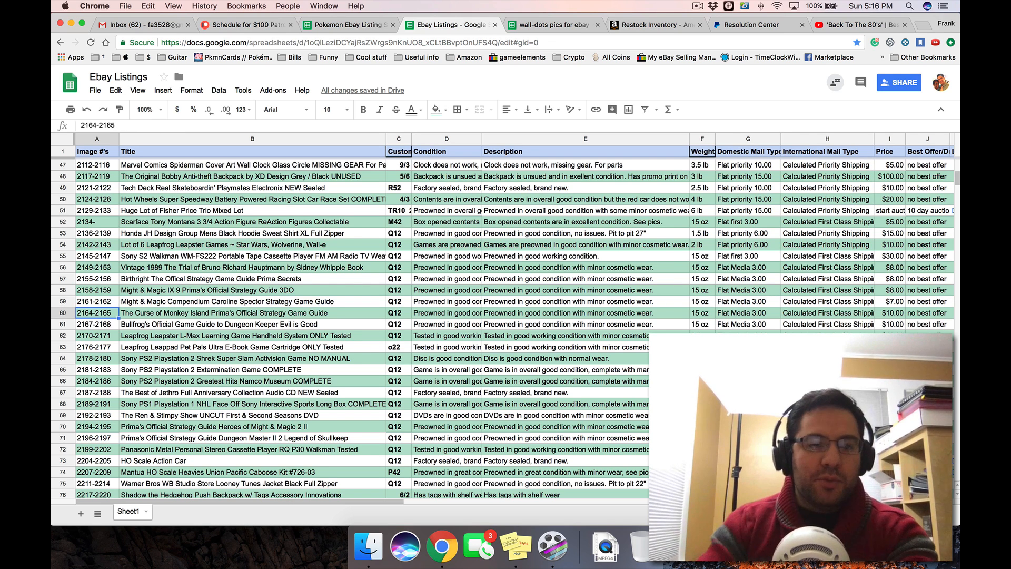
Review the image numbers and title of the Might & Magic Compendium row, and look over the surrounding listings
left_click(100, 303)
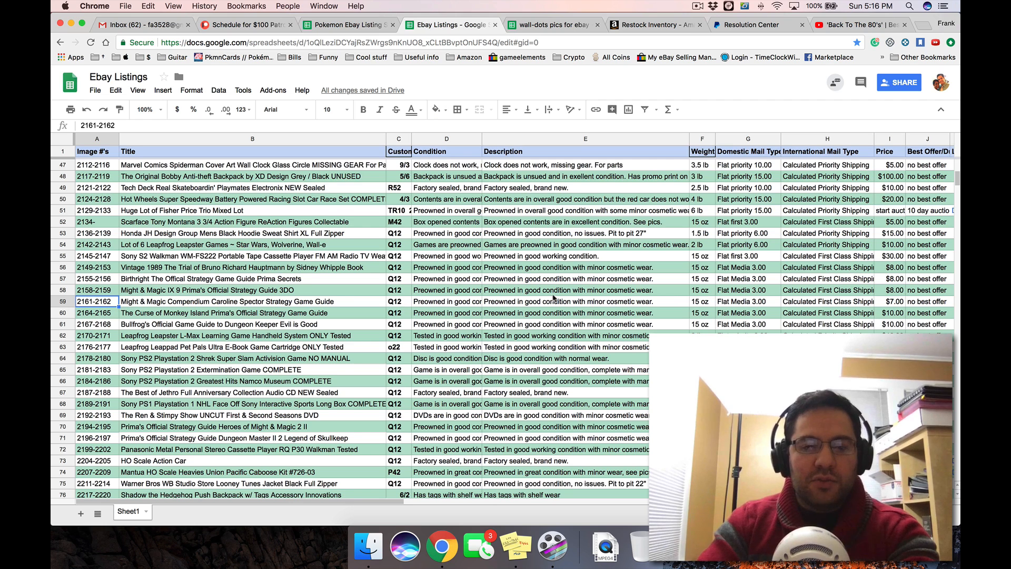
double_click(101, 301)
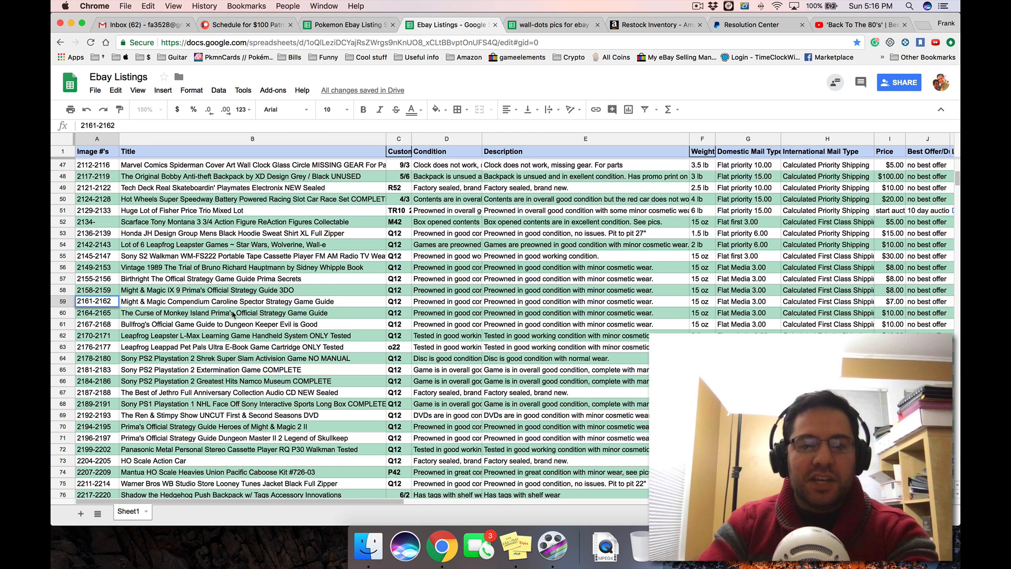
left_click(257, 347)
left_click(166, 307)
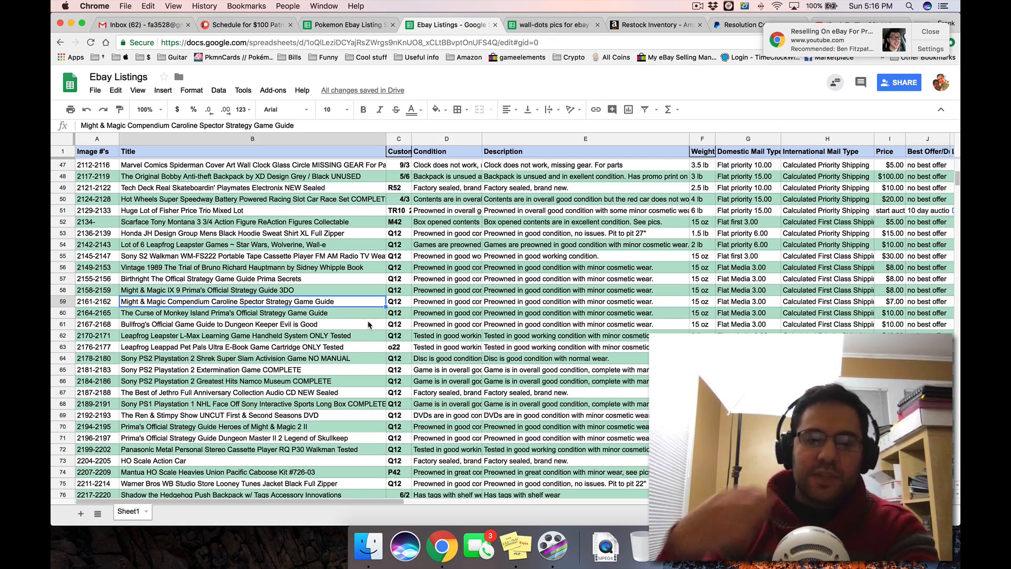
scroll(246, 353, "down", 2)
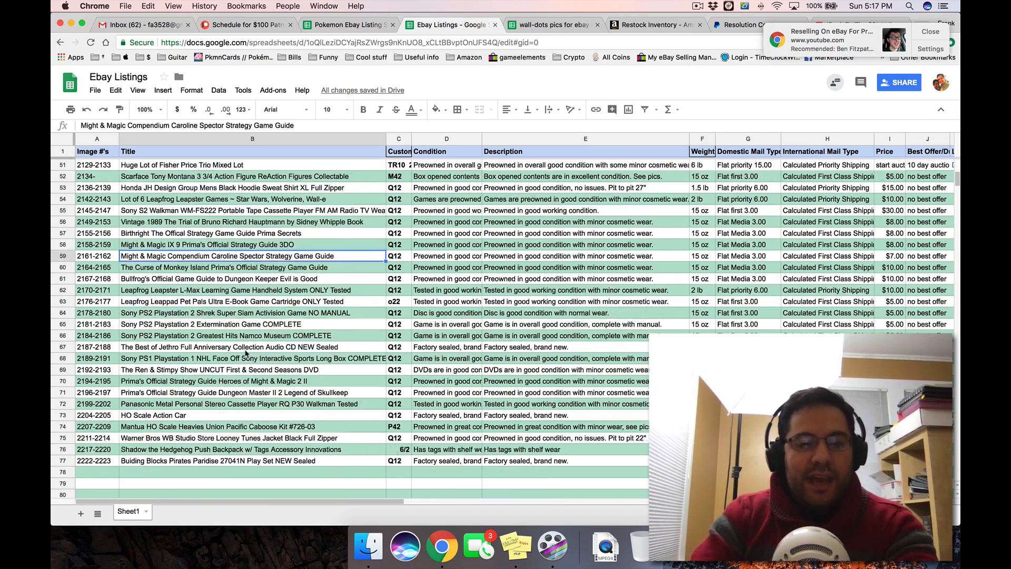
scroll(246, 353, "down", 3)
scroll(246, 354, "up", 7)
scroll(244, 357, "down", 4)
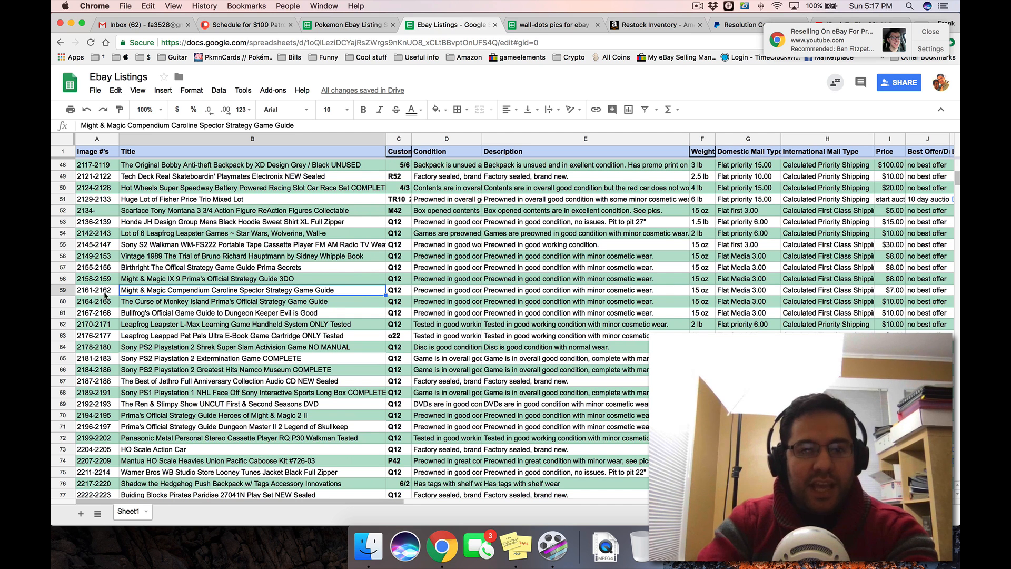
Compare the Pokemon Ebay Listing Spreadsheet with the Ebay Listings sheet by switching between the two
left_click(345, 24)
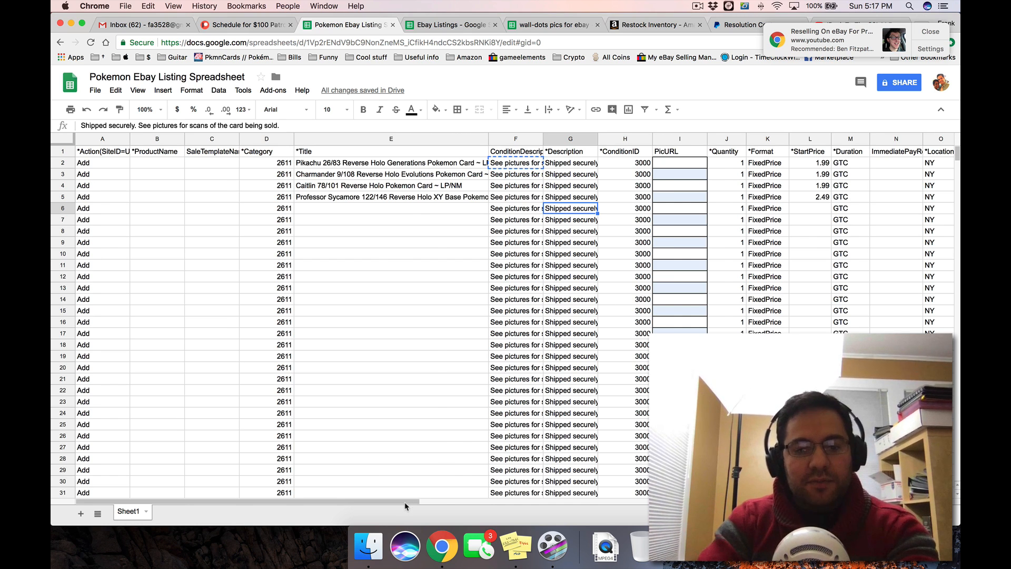
left_click_drag(405, 503, 342, 505)
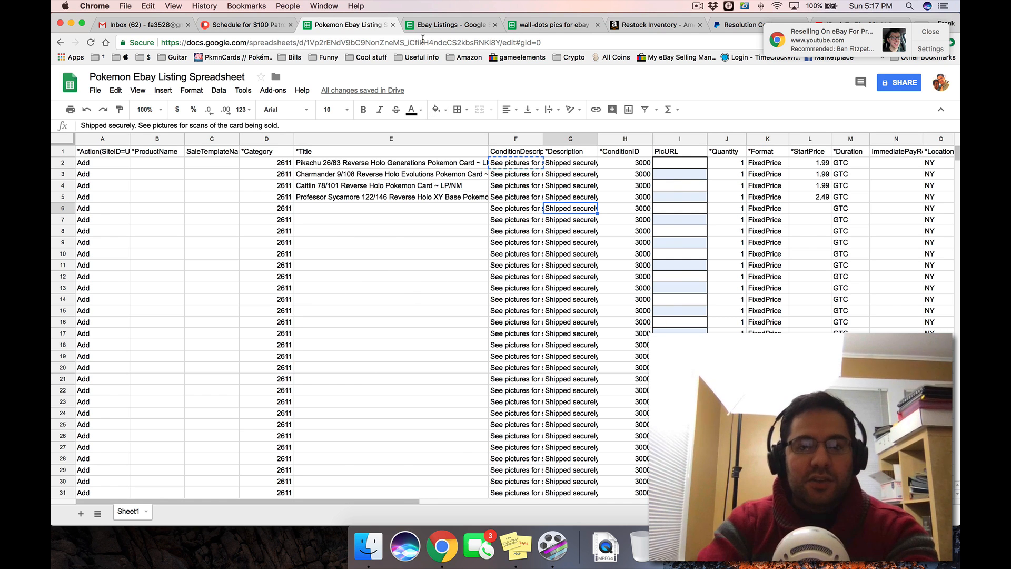
left_click(445, 24)
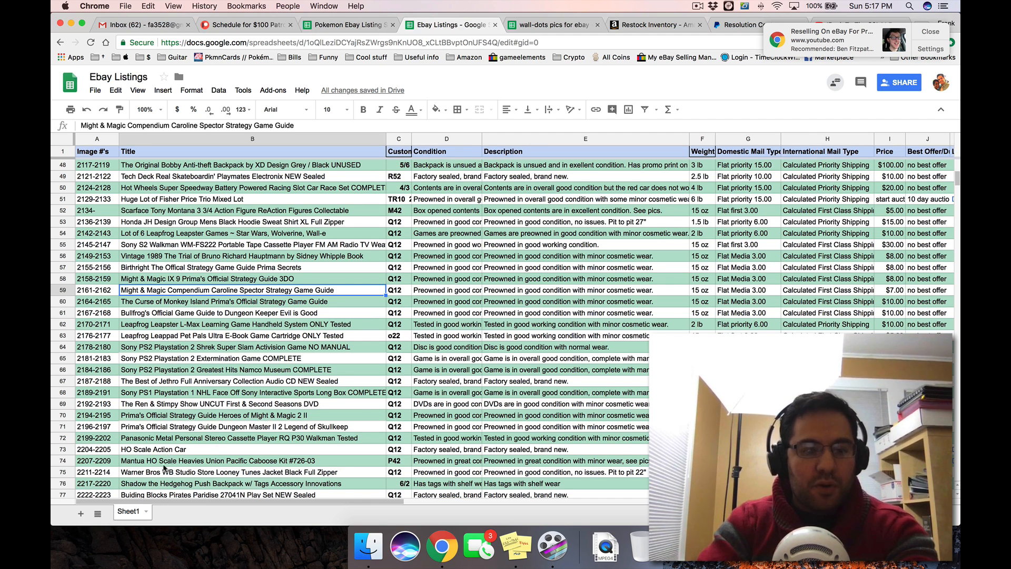
scroll(210, 460, "down", 3)
scroll(175, 402, "up", 2)
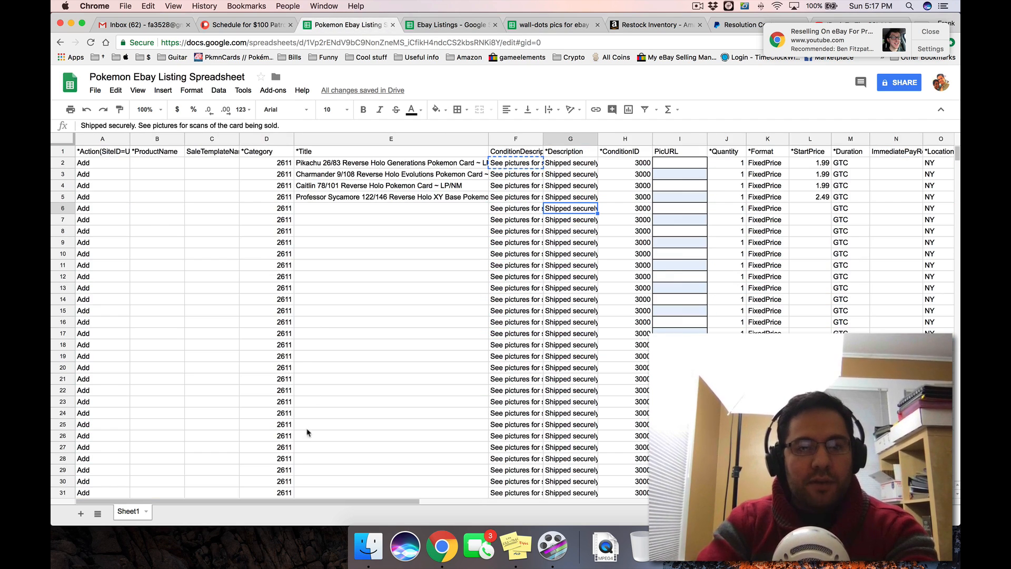
left_click(351, 26)
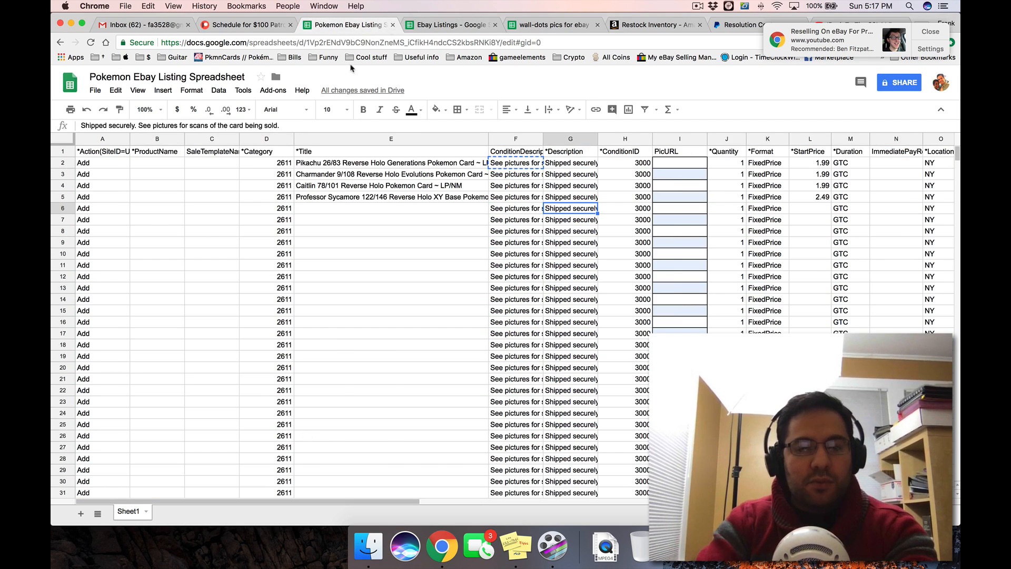
Return to the Ebay Listings sheet and look through its rows, including the untitled entries far down and the audio book lots
left_click(447, 24)
scroll(265, 360, "up", 5)
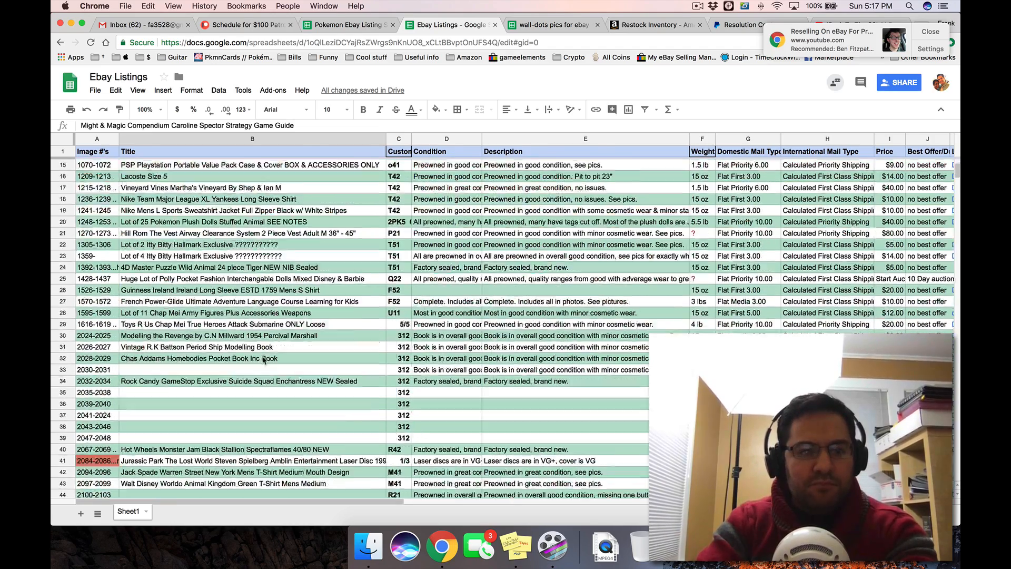
scroll(265, 359, "down", 20)
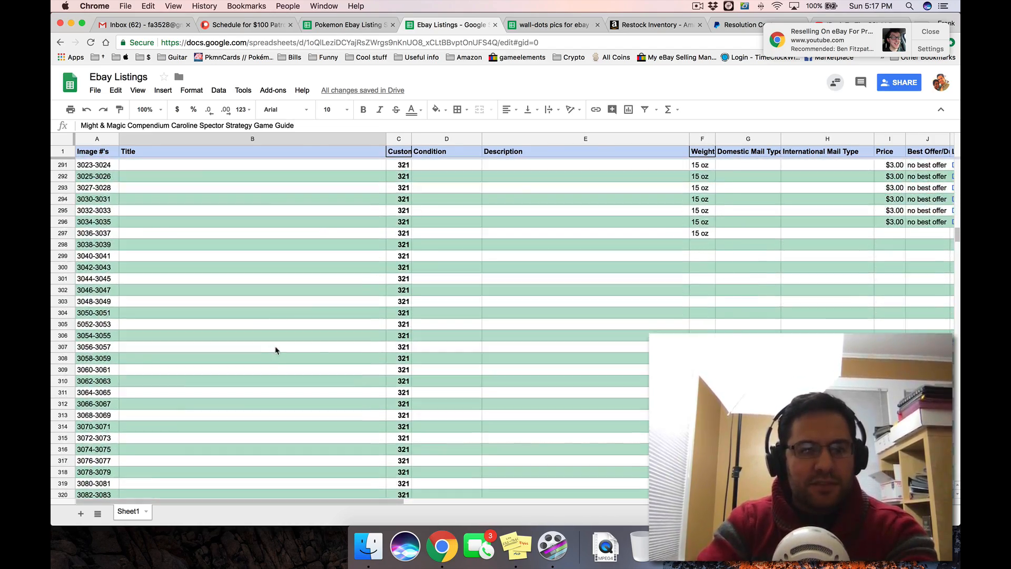
scroll(275, 350, "up", 20)
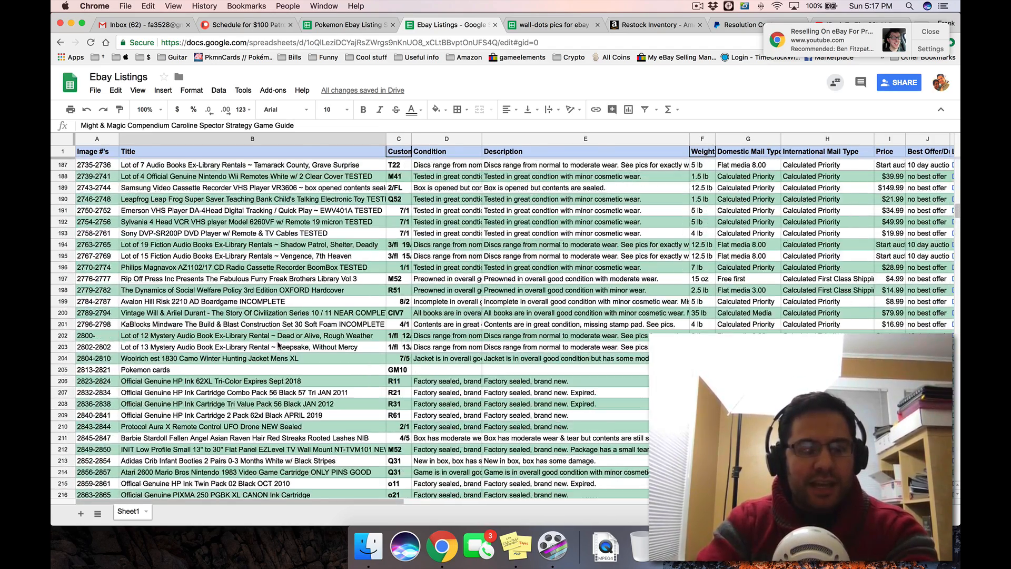
scroll(280, 345, "up", 7)
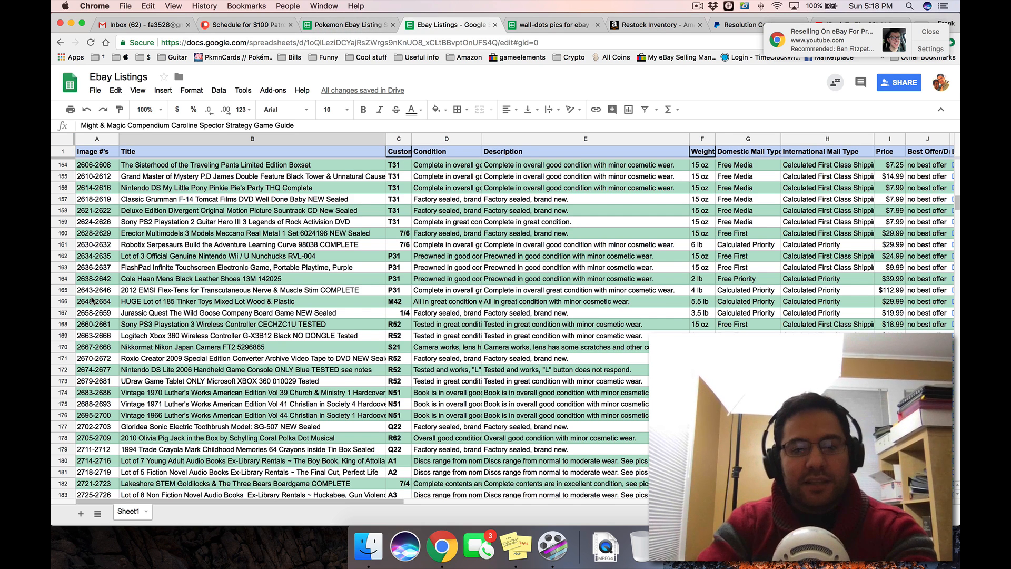
Compare the Pokemon Ebay Listing Spreadsheet with the Ebay Listings sheet, and check the Robotix Serpesaurs and Nintendo Nunchucks titles in the latter
left_click(352, 27)
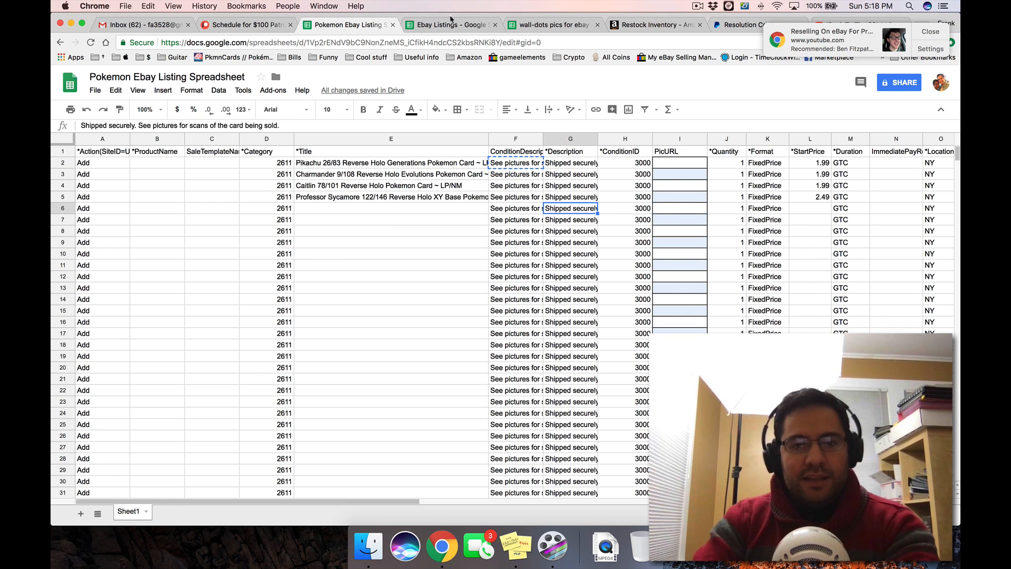
left_click(451, 29)
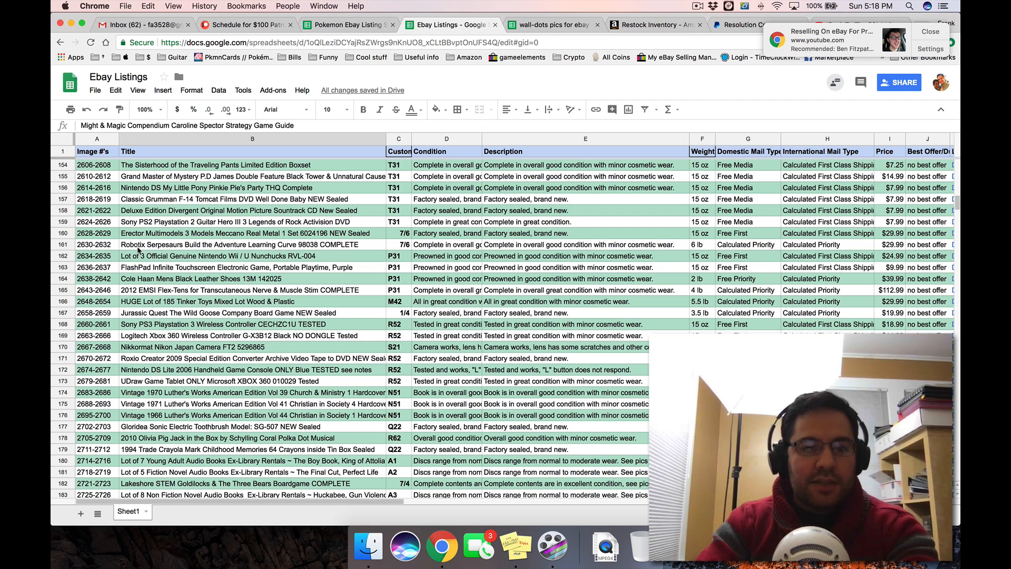
left_click(282, 245)
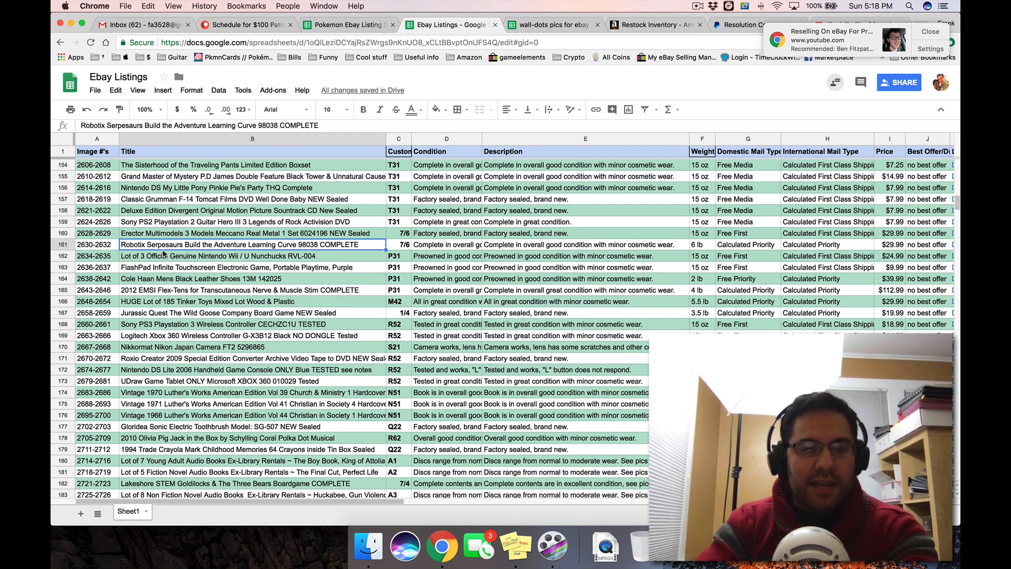
left_click(227, 256)
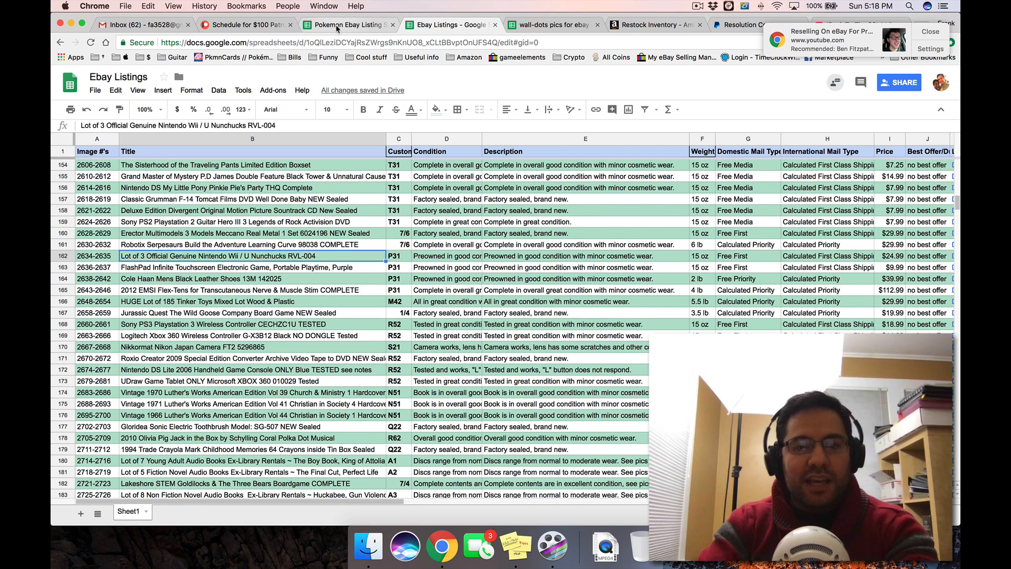
Compare the Pokemon Ebay Listing Spreadsheet with inkFrog's live listings and the Ebay Listings sheet, ending on the Pokemon spreadsheet
left_click(349, 25)
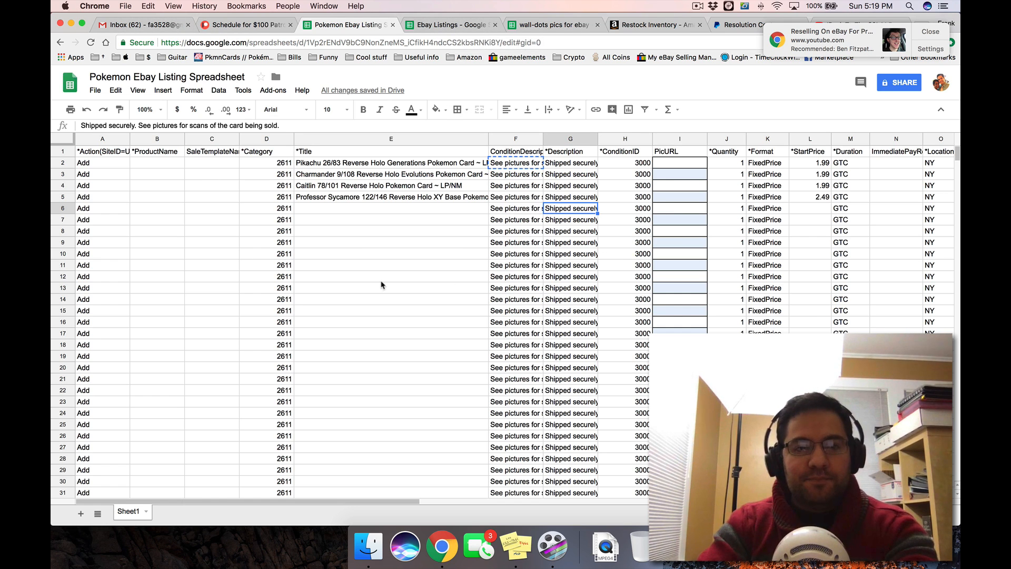
key("super+grave")
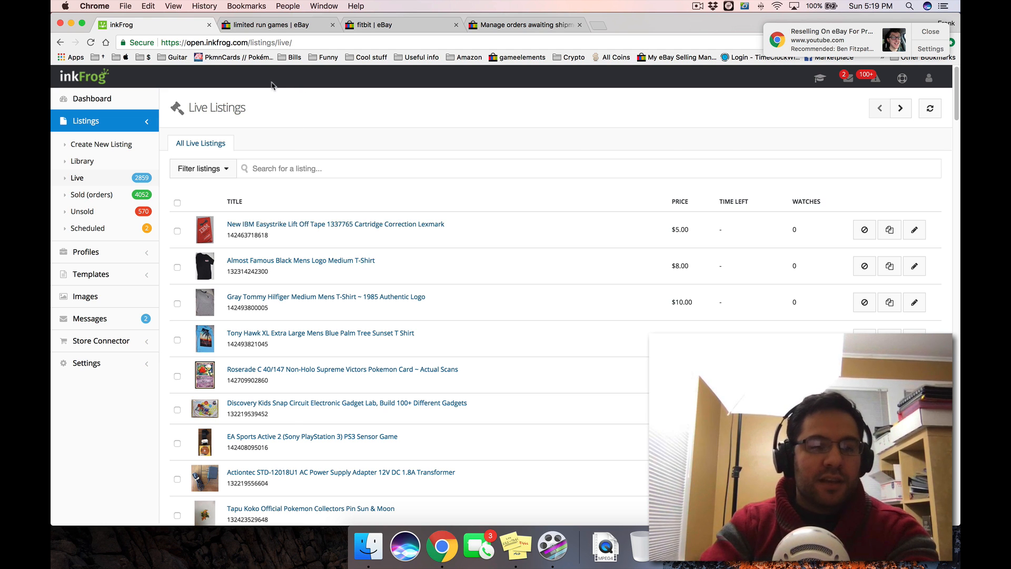
key("super+grave")
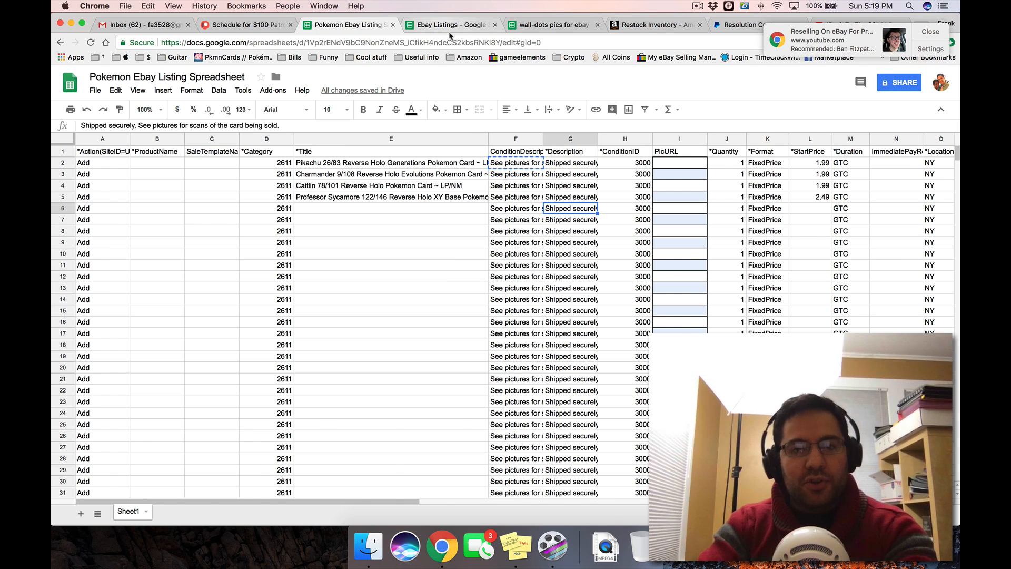
left_click(437, 24)
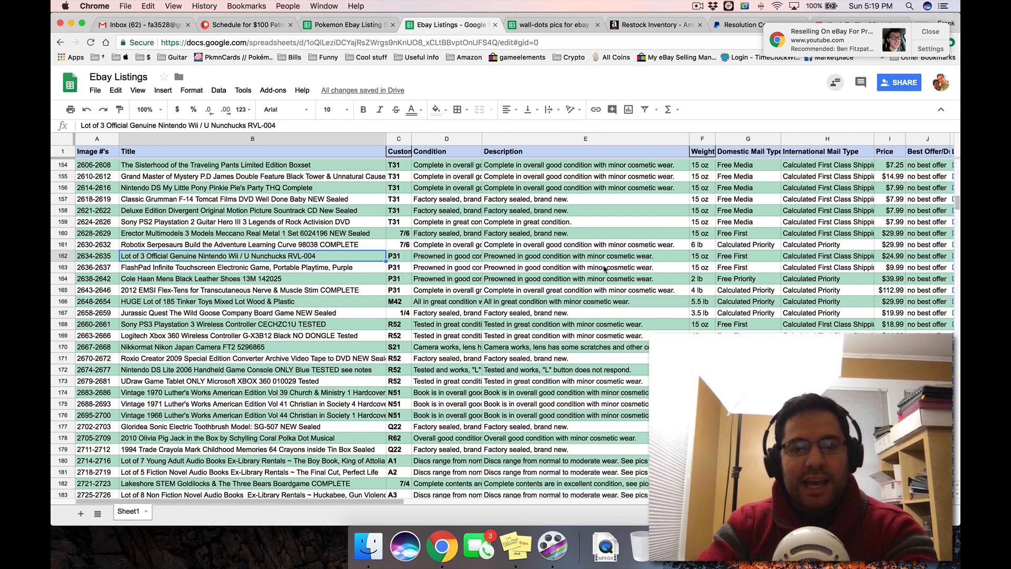
key("ctrl+shift+Tab")
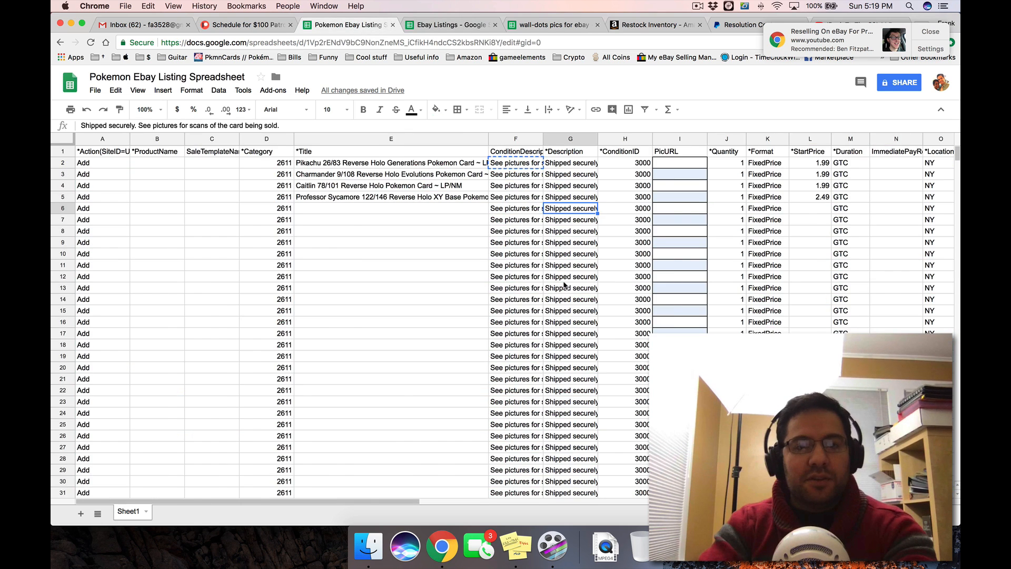
In inkFrog's live listings, view the accounts offered by the eBay account filter, dismiss it without applying, and look over the first listings
key("super+grave")
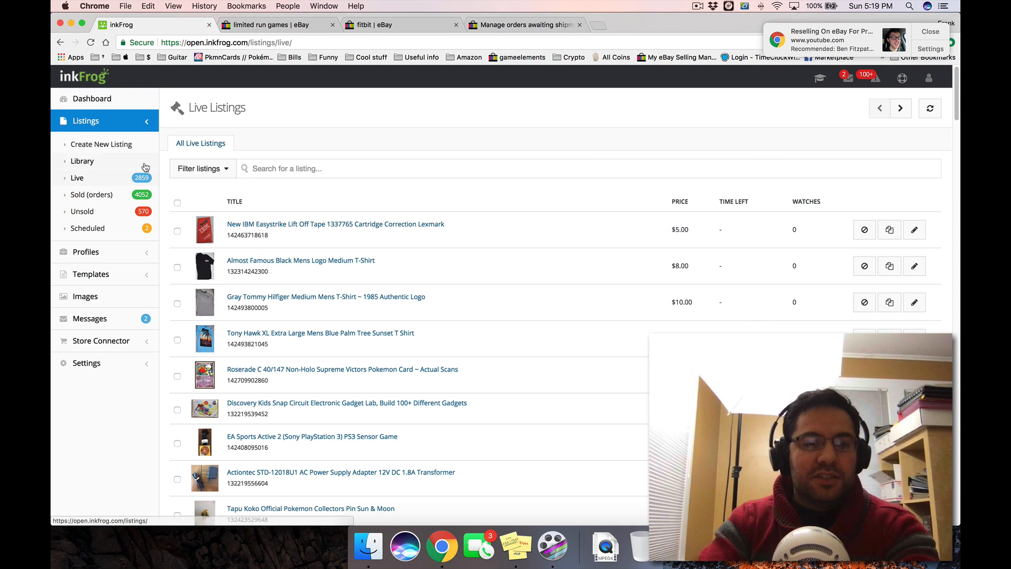
left_click(204, 169)
left_click(244, 223)
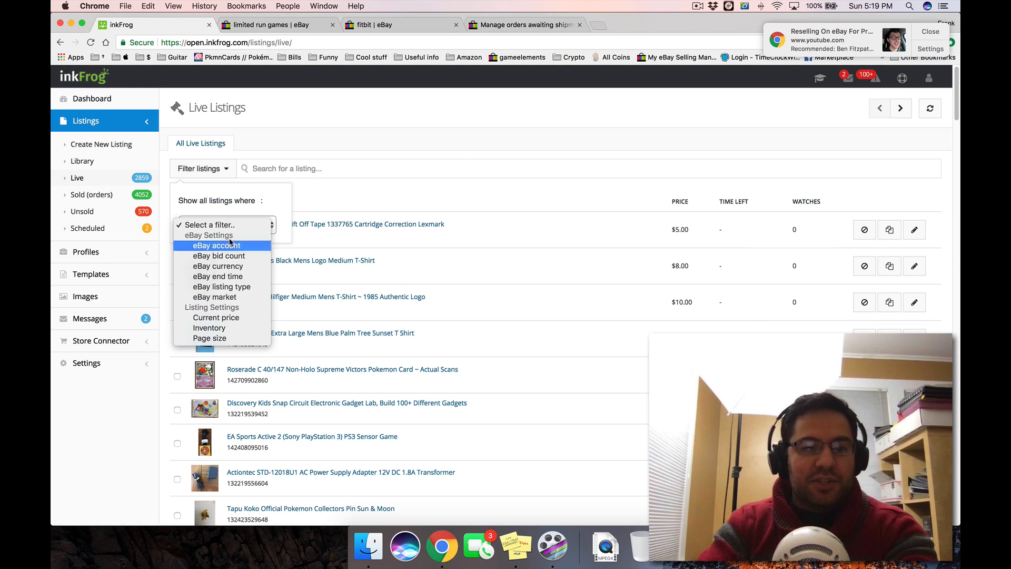
left_click(230, 245)
left_click(342, 226)
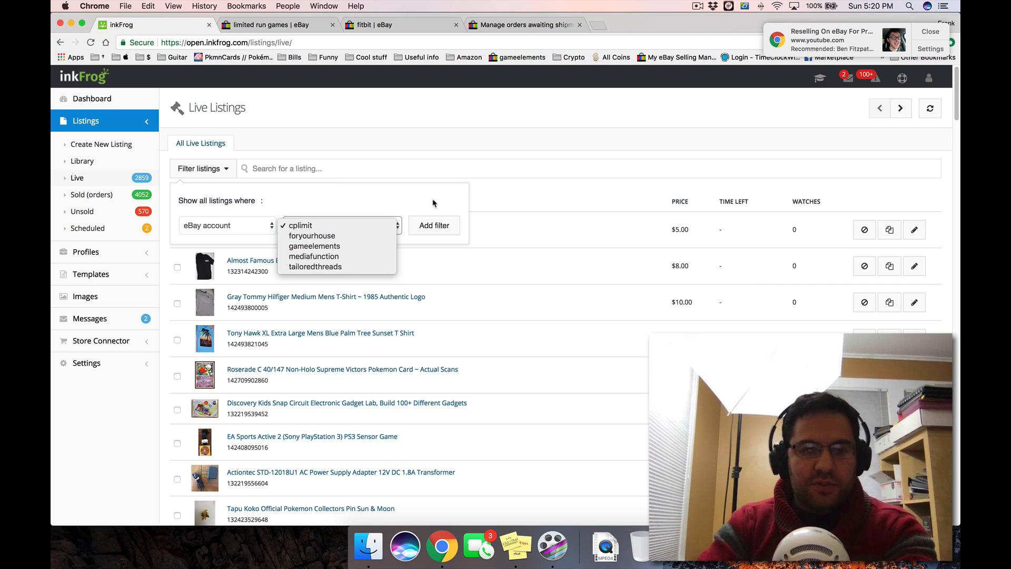
left_click(453, 194)
left_click(432, 177)
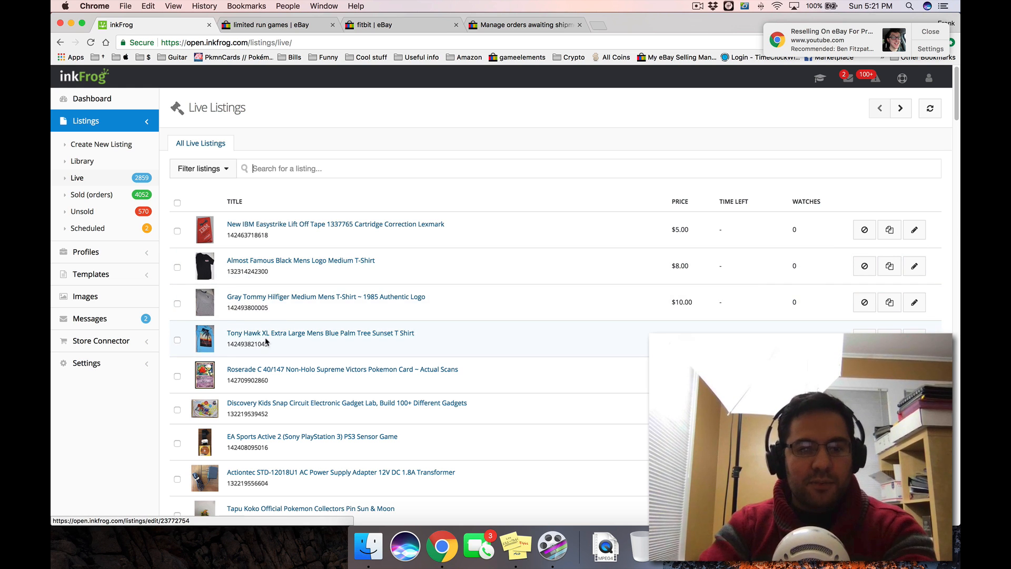
scroll(342, 363, "down", 5)
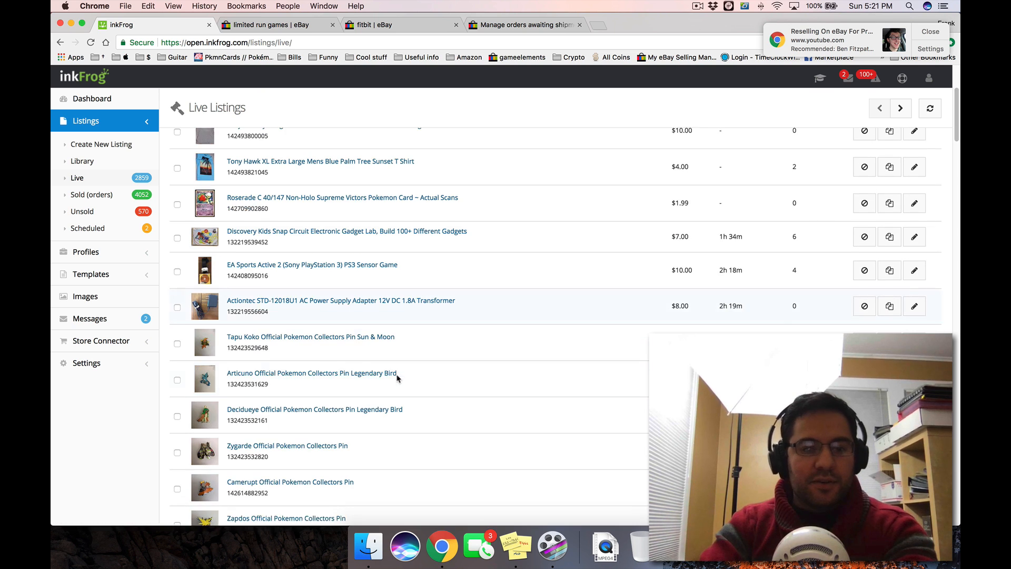
scroll(400, 379, "up", 6)
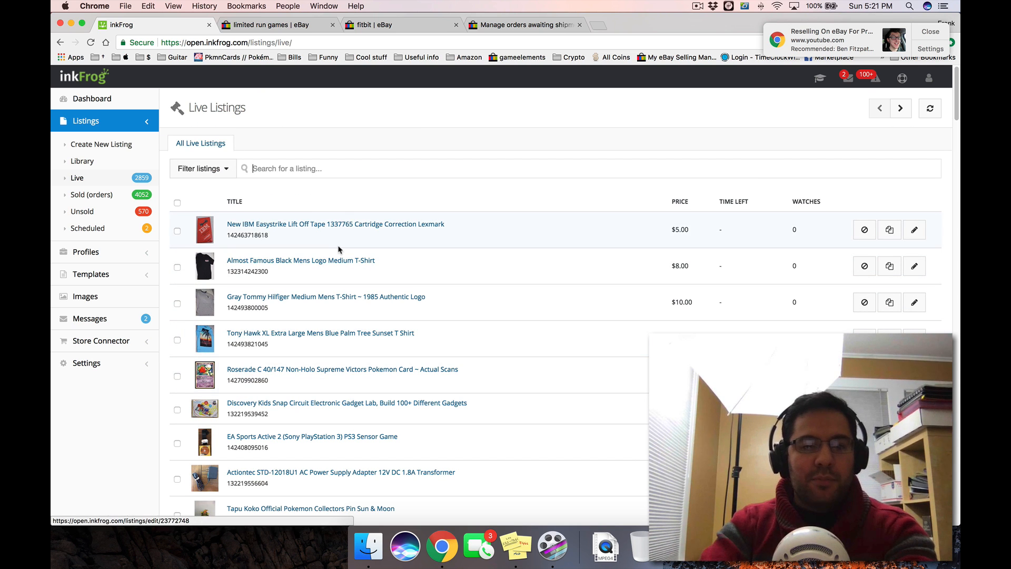